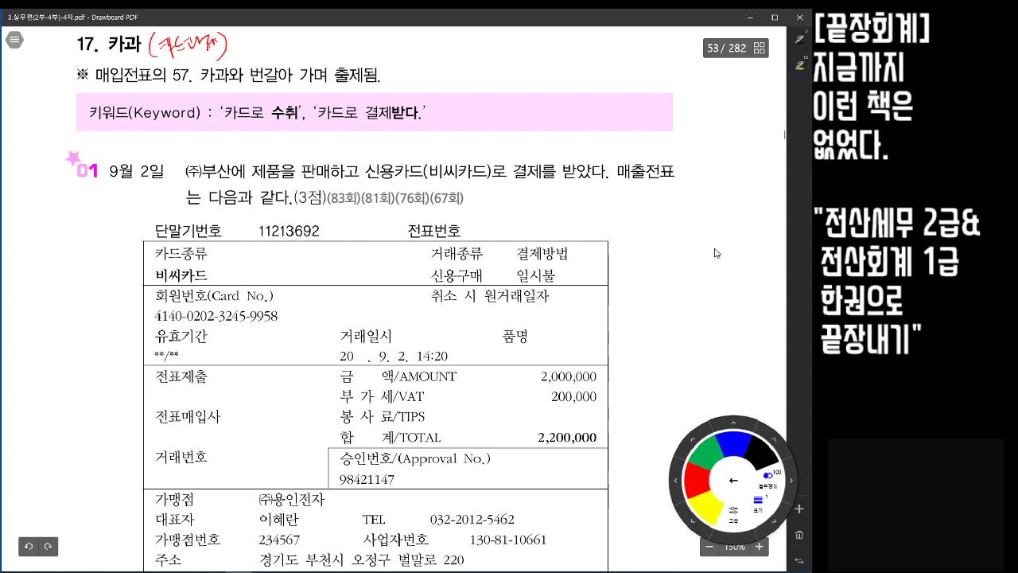
- Circle both instances of 카드로 and underline 수취 and 받다 in blue in the 17. 카과 keyword box
mouse_move(225, 121)
mouse_down()
mouse_move(255, 99)
mouse_move(258, 112)
mouse_up()
mouse_move(323, 113)
mouse_down()
mouse_move(342, 96)
mouse_move(352, 119)
mouse_up()
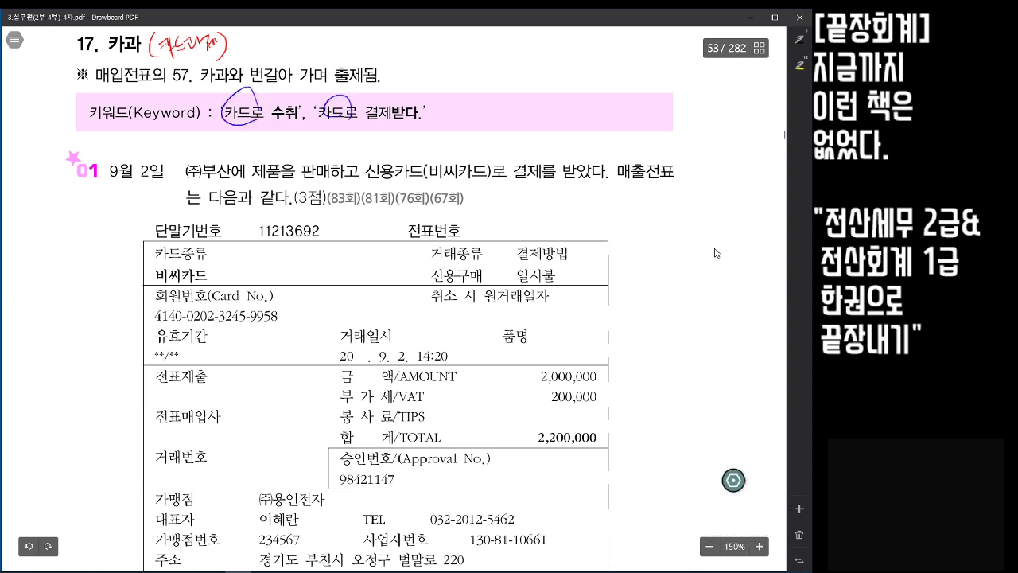
drag(272, 118, 296, 120)
drag(388, 120, 415, 120)
- Mark 제품, 판매, 카드 and 비씨카드 in problem 01, and add check marks beside the date and ㈜부산
scroll(758, 280, down, 1)
scroll(758, 280, down, 3)
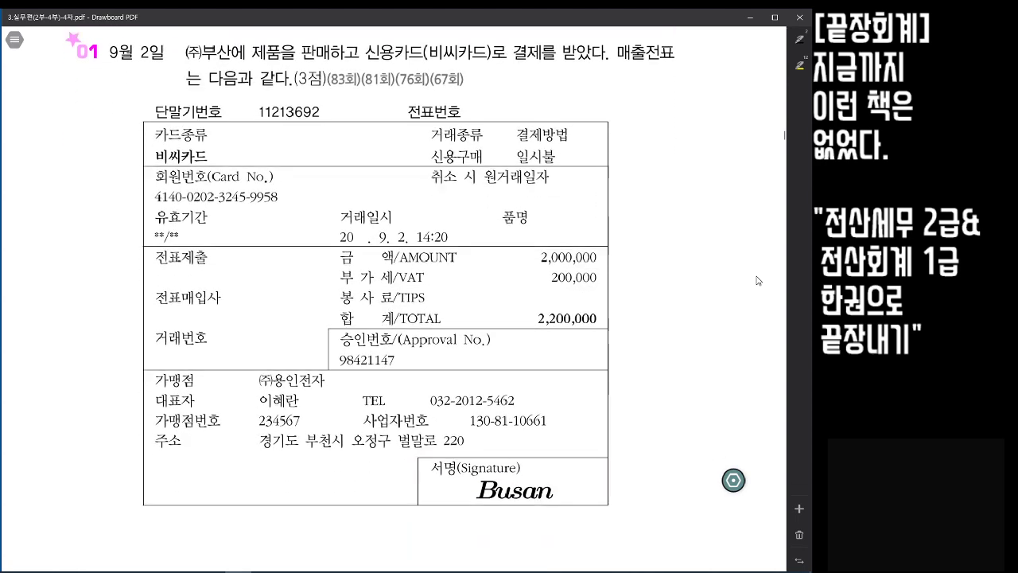
scroll(758, 279, down, 1)
mouse_move(253, 41)
mouse_down()
mouse_move(254, 62)
mouse_move(253, 42)
mouse_move(303, 37)
mouse_up()
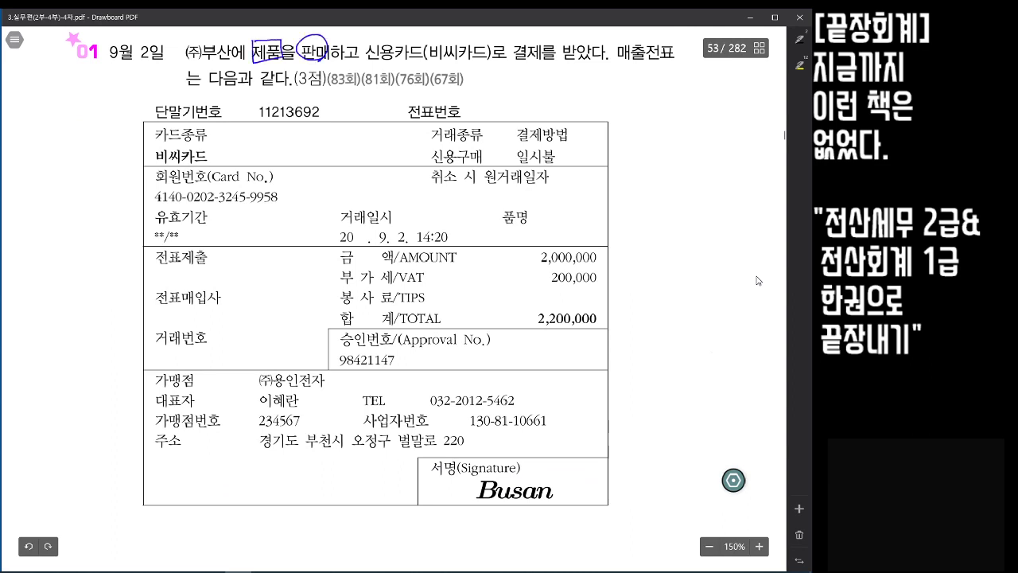
mouse_move(421, 60)
mouse_down()
mouse_move(402, 54)
mouse_move(425, 44)
mouse_move(478, 61)
mouse_up()
mouse_move(101, 45)
mouse_down()
mouse_move(113, 50)
mouse_move(119, 38)
mouse_up()
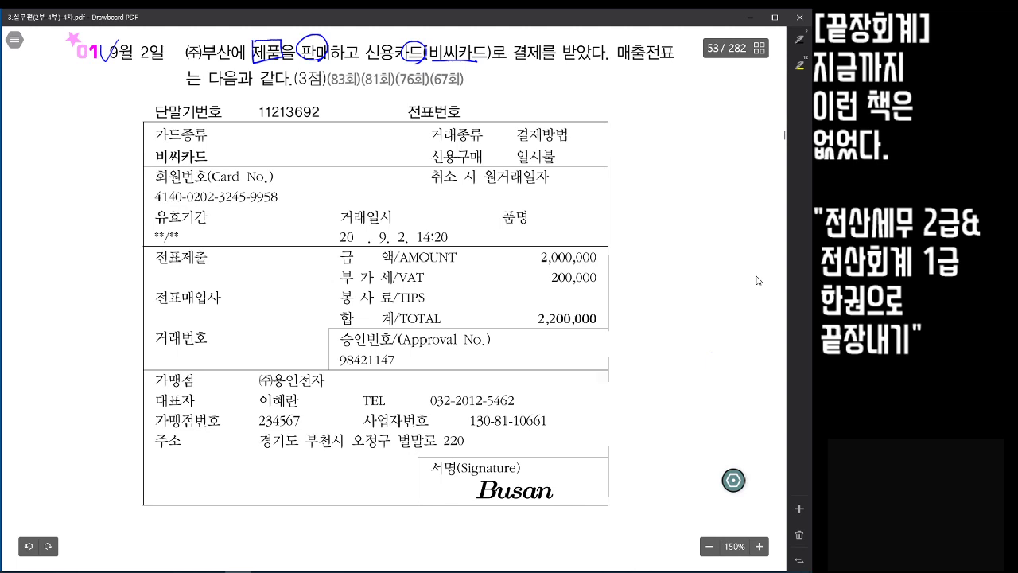
drag(176, 54, 195, 44)
- Circle the receipt's amounts and handwrite 공급가액, 세액 and 공급대가 beside the amount, VAT and total
mouse_move(601, 328)
mouse_down()
mouse_move(613, 233)
mouse_move(553, 334)
mouse_up()
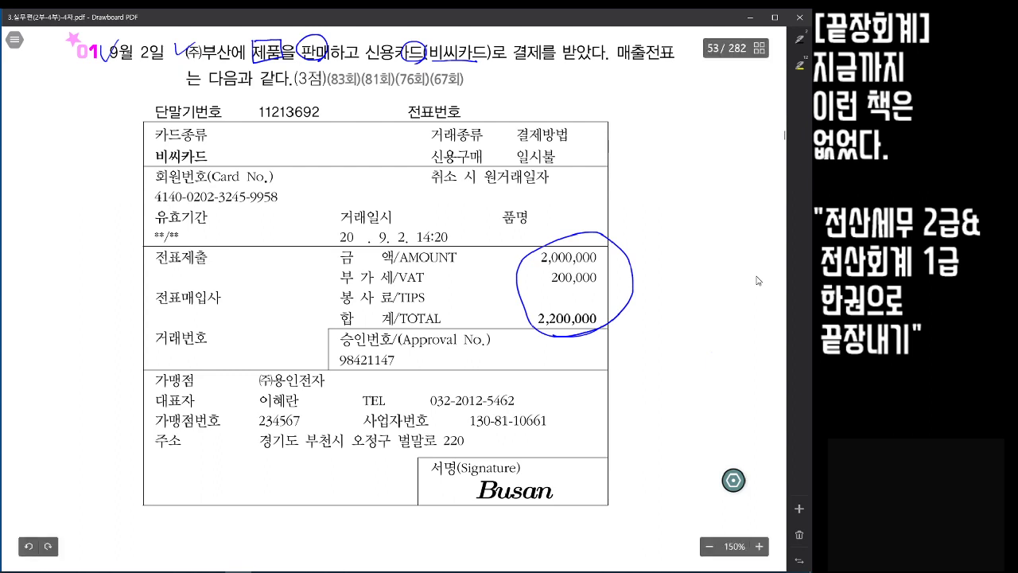
mouse_move(602, 249)
mouse_down()
mouse_move(615, 265)
mouse_move(644, 253)
mouse_move(652, 263)
mouse_move(612, 283)
mouse_move(624, 276)
mouse_up()
mouse_move(625, 270)
mouse_down()
mouse_move(626, 289)
mouse_move(633, 278)
mouse_up()
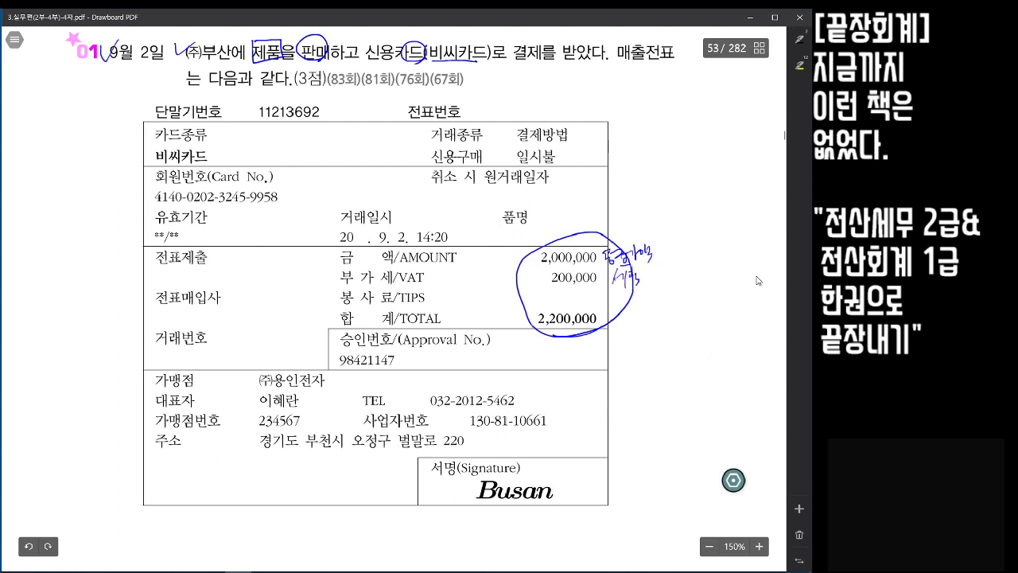
mouse_move(623, 295)
mouse_down()
mouse_move(619, 332)
mouse_move(654, 339)
mouse_up()
drag(654, 326, 663, 326)
- Switch to the 매입매출전표입력 window and start a type 17 카과 entry dated September 2
key(alt+Tab)
click(182, 243)
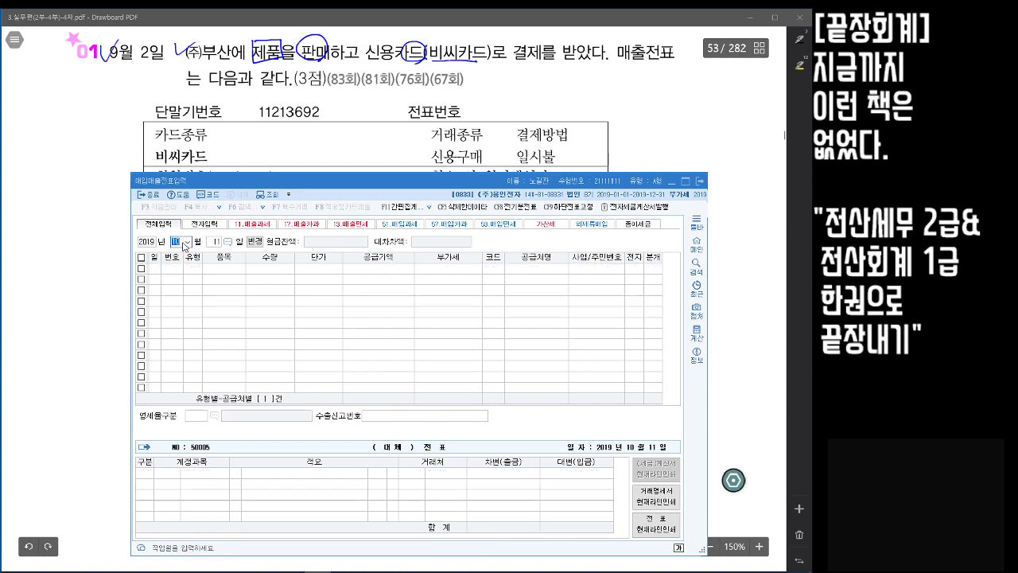
text(09)
key(Return)
text(2)
key(Return)
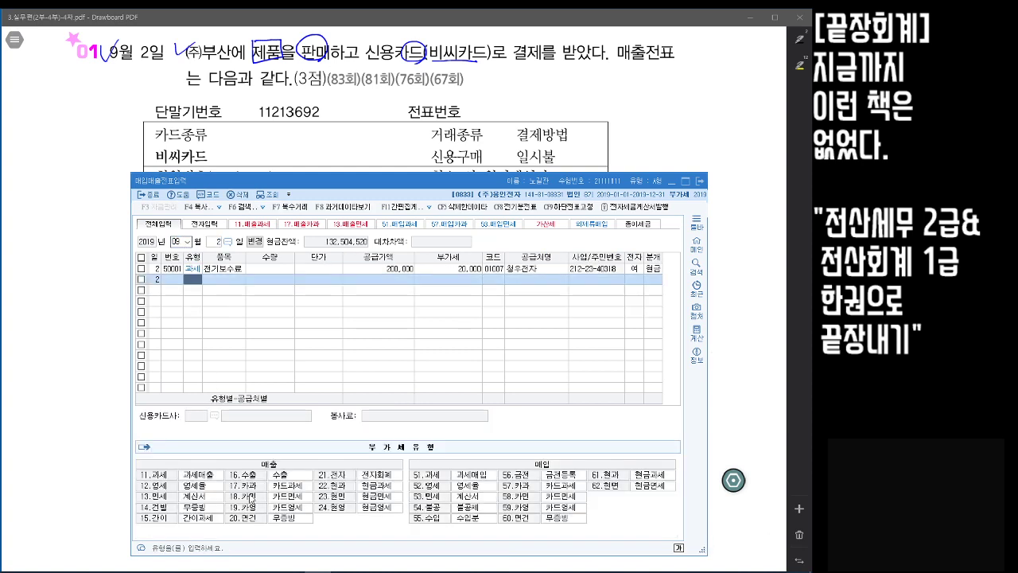
text(17)
key(Return)
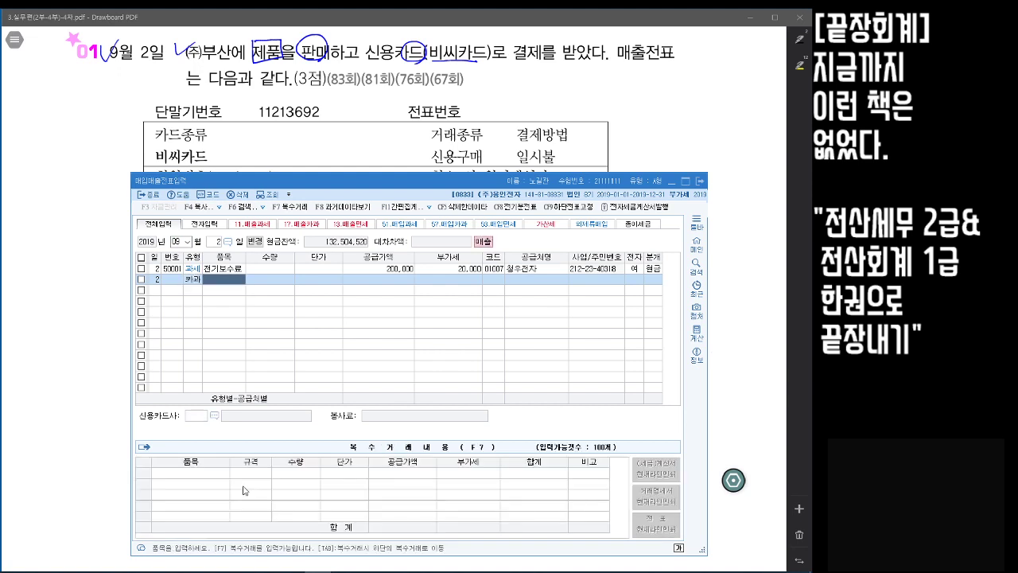
- Enter 제품 as the item and 2,200,000 from the receipt total as the supply amount, leaving quantity and unit price blank
text(제품)
key(Return)
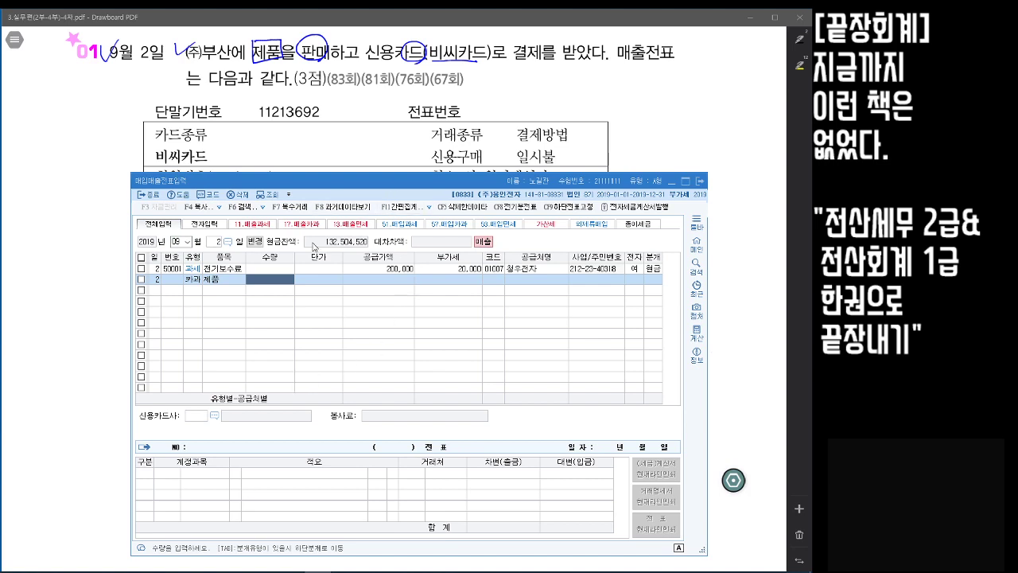
key(Return)
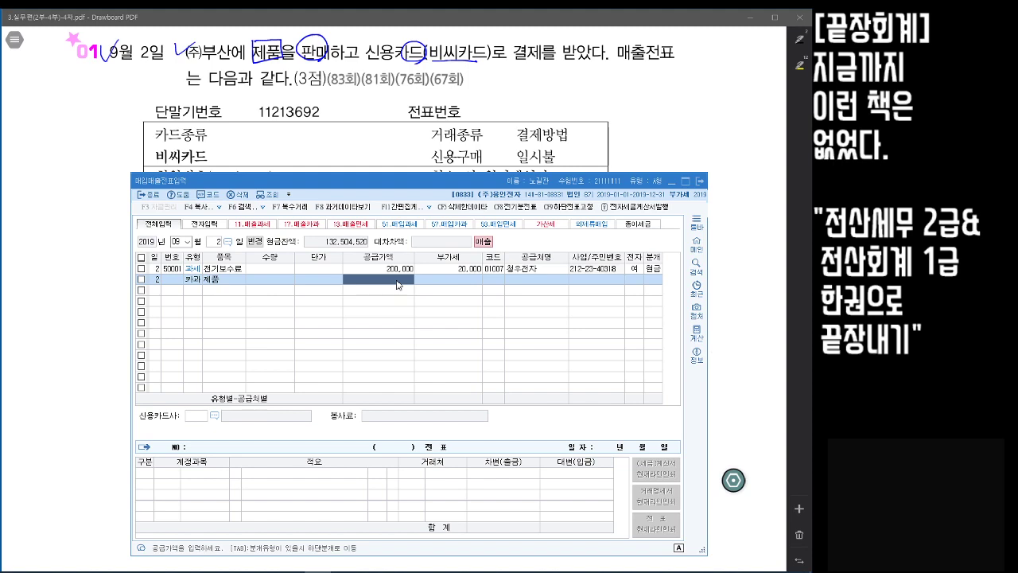
click(716, 231)
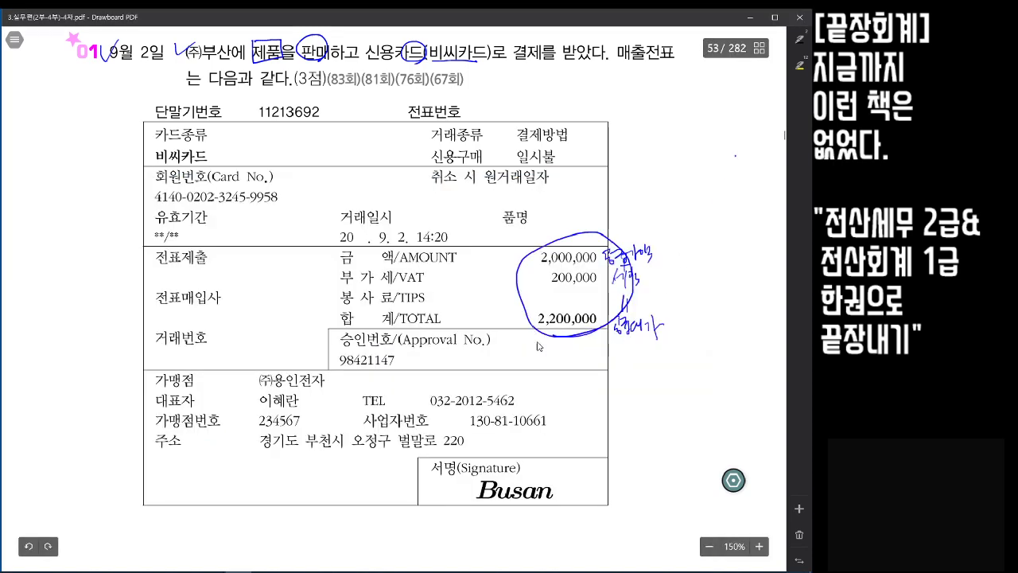
key(alt+Tab)
text(2,200,000)
key(Return)
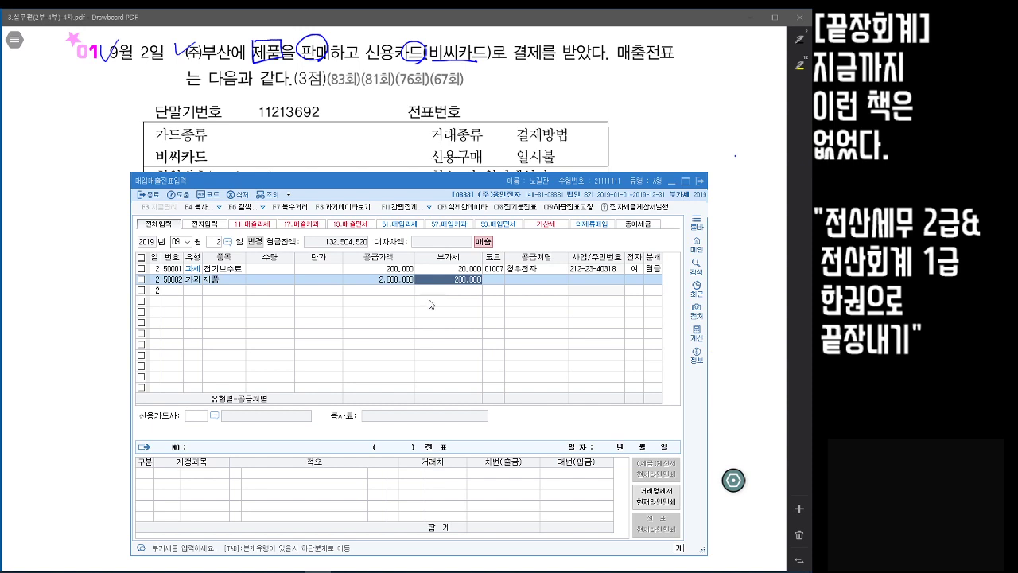
- Assign (주)부산 as the entry's trading partner and select 비씨카드 as the credit card company
click(492, 280)
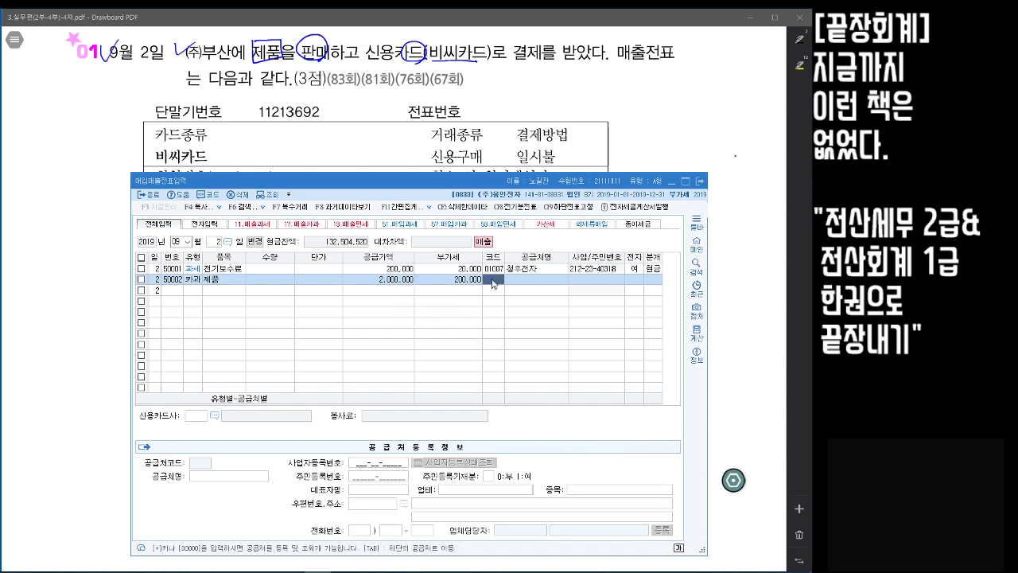
text(부산)
key(Return)
key(Return)
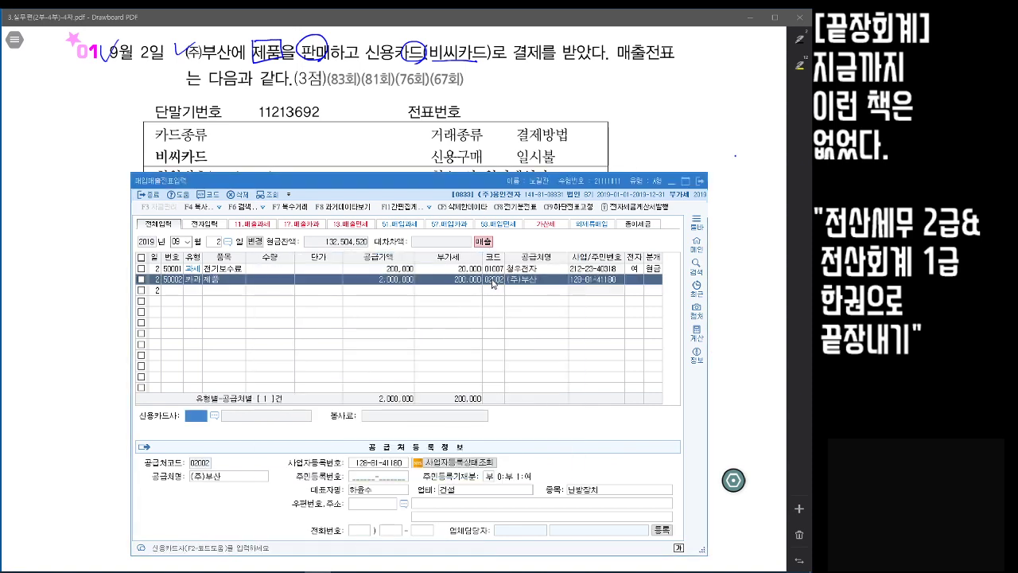
click(215, 417)
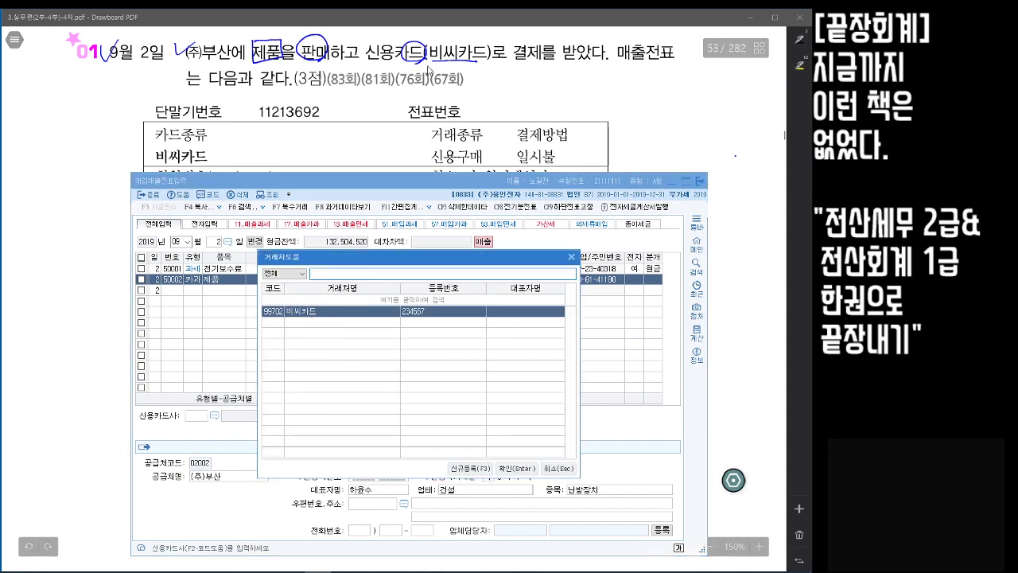
double_click(321, 313)
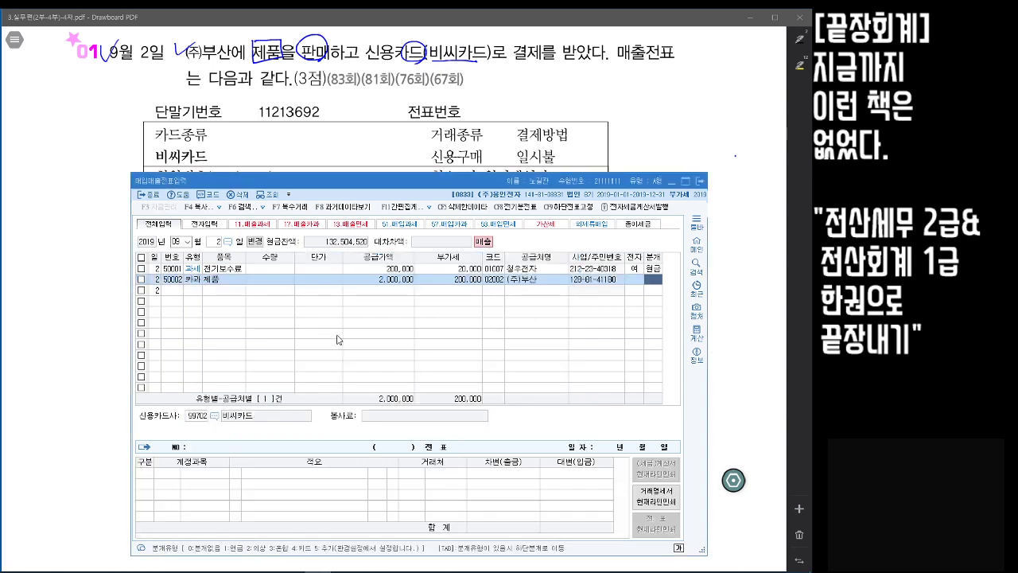
- Set the journal type to 3 혼합 and add a debit line to 외상매출금 for 2,200,000
key(3)
key(Return)
key(Return)
key(Return)
key(3)
key(Return)
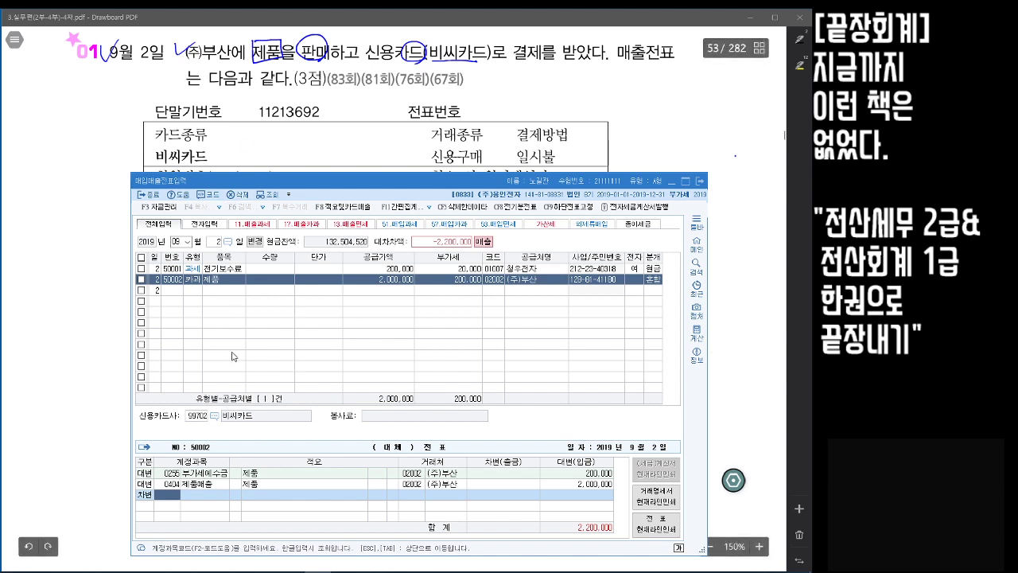
key(Return)
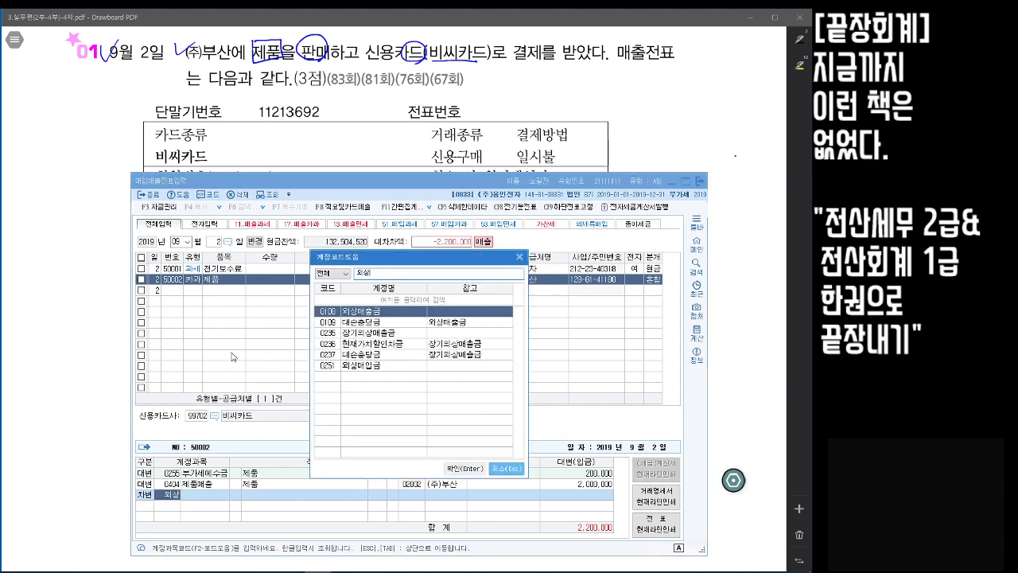
key(Return)
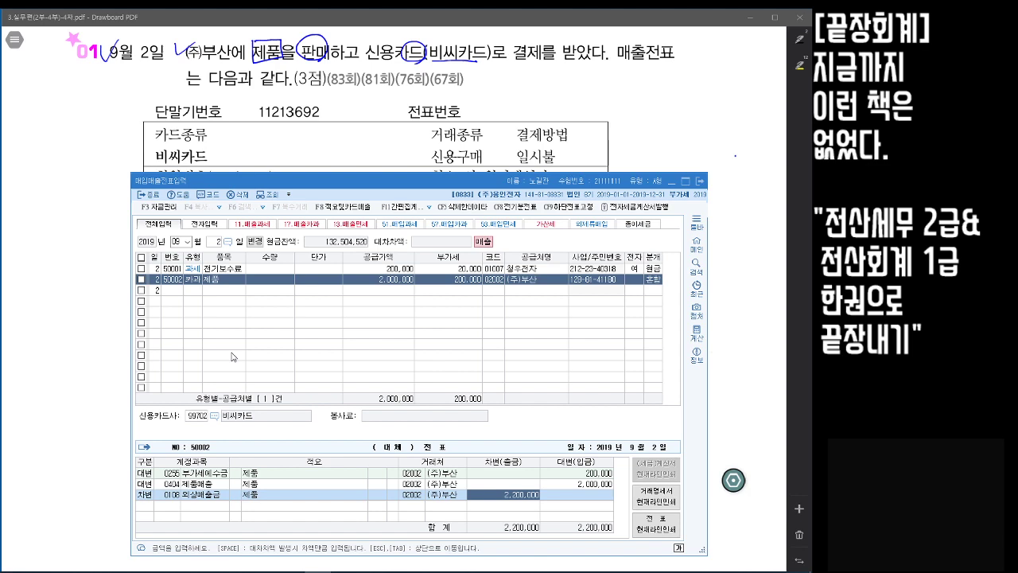
- Change the trading partner on the 외상매출금 debit line to 비씨카드 and review the entry's other partner fields
click(173, 495)
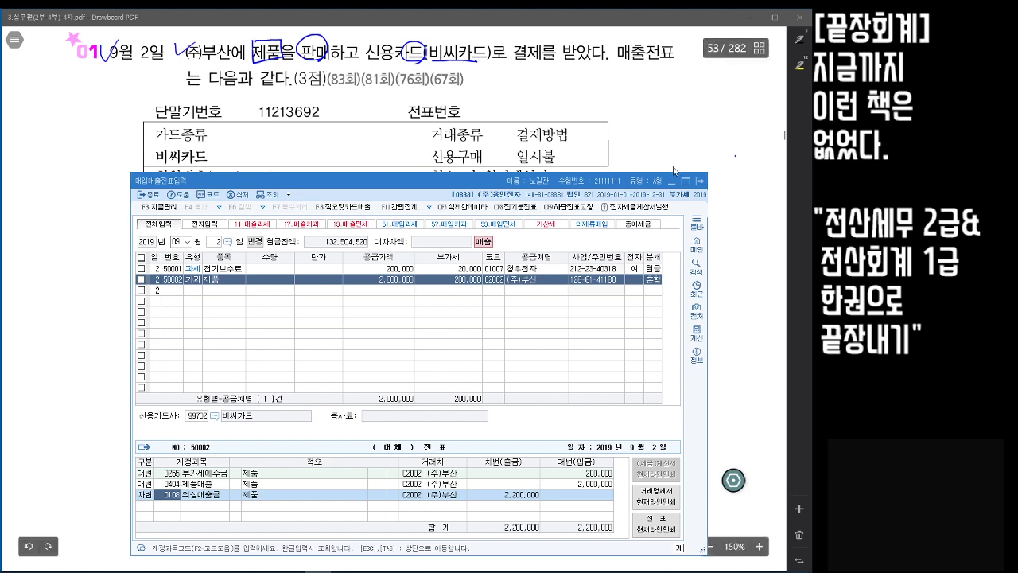
click(411, 495)
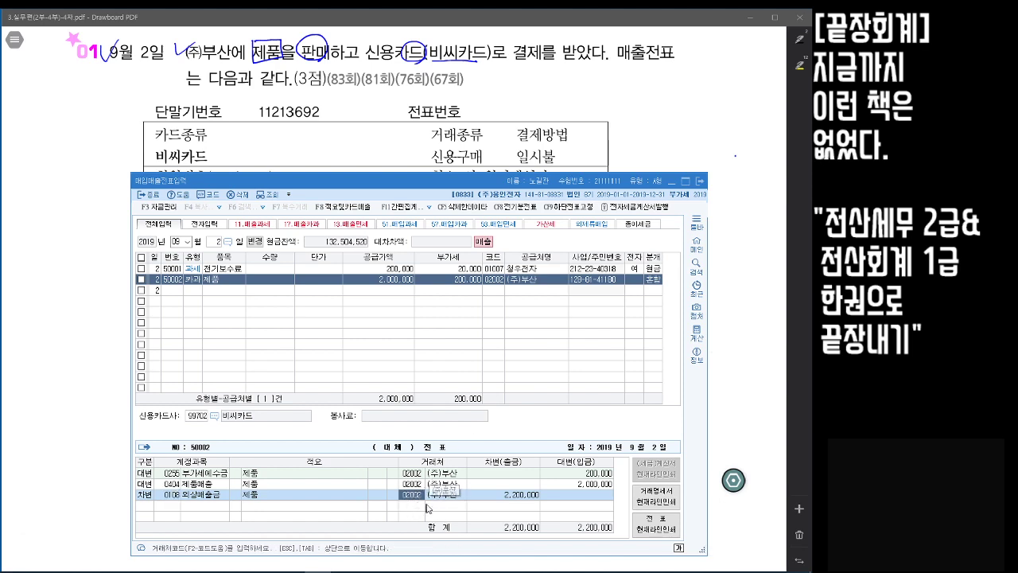
text(비씨)
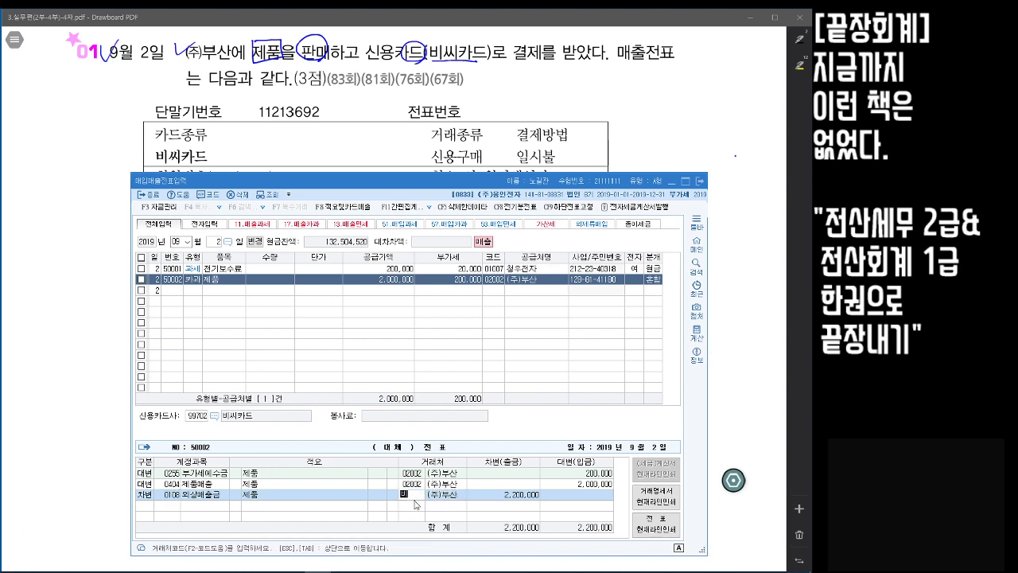
key(Return)
key(Return)
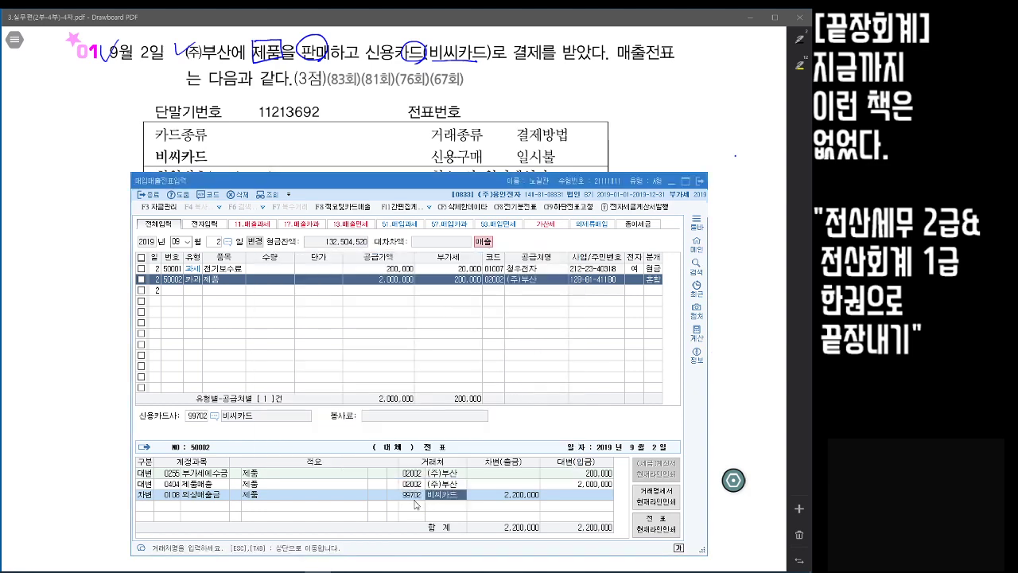
click(415, 484)
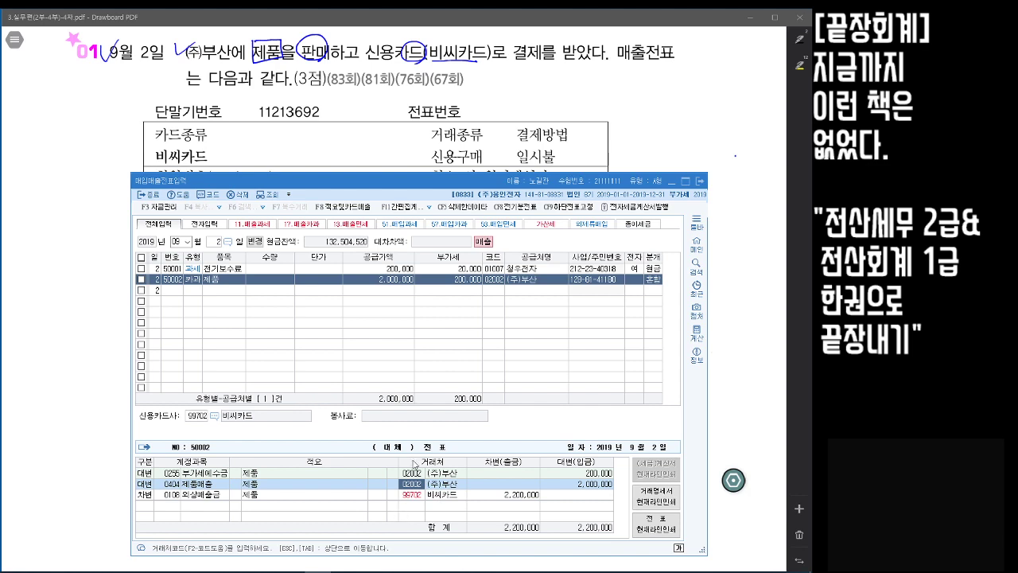
click(501, 280)
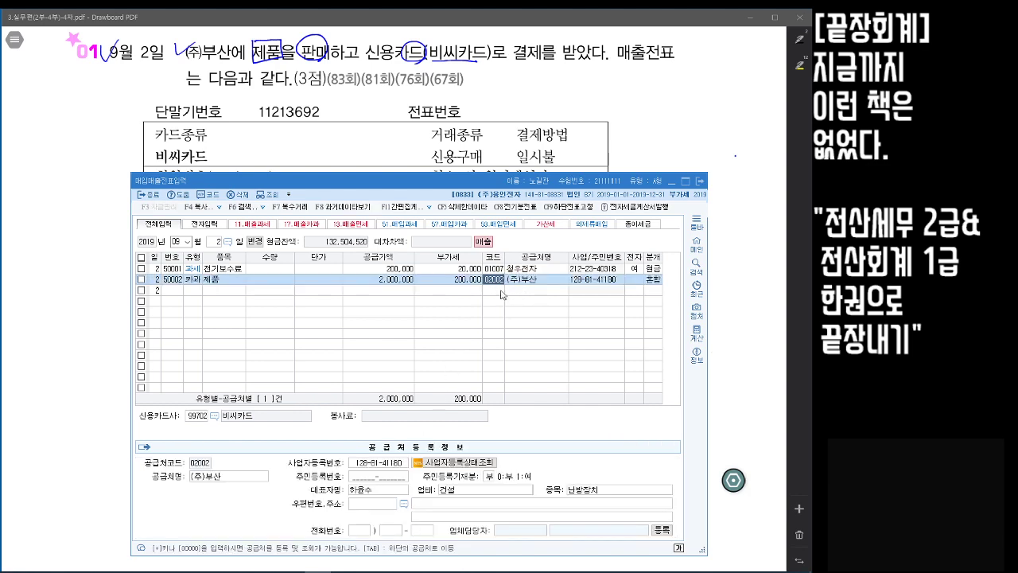
click(653, 280)
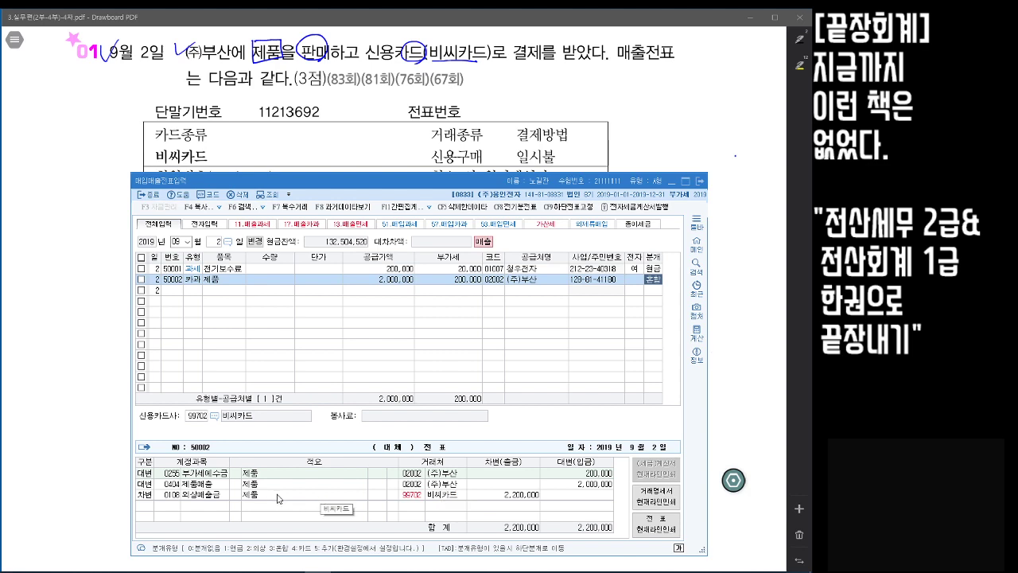
- Return to Drawboard PDF and mark 제품, 포함, 판매하고, 카드, 수취 and 외상 in card-sales problem 02
click(739, 172)
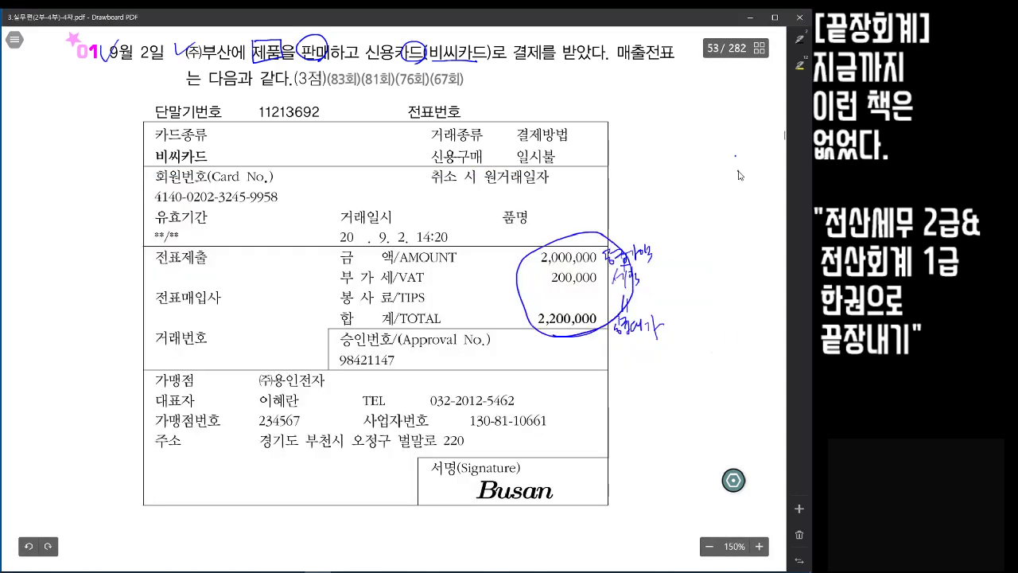
scroll(682, 340, down, 10)
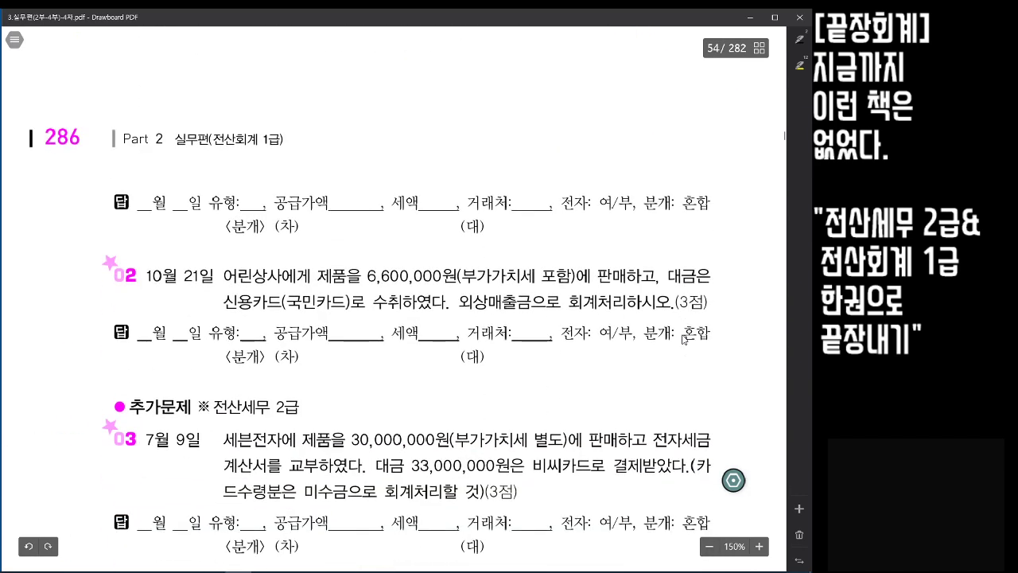
scroll(682, 340, down, 3)
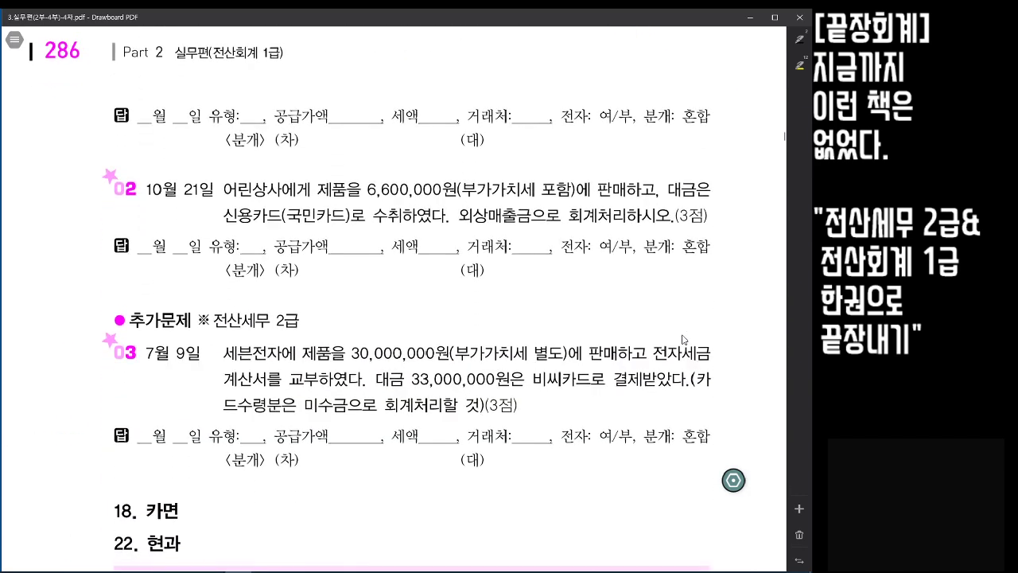
scroll(683, 340, down, 2)
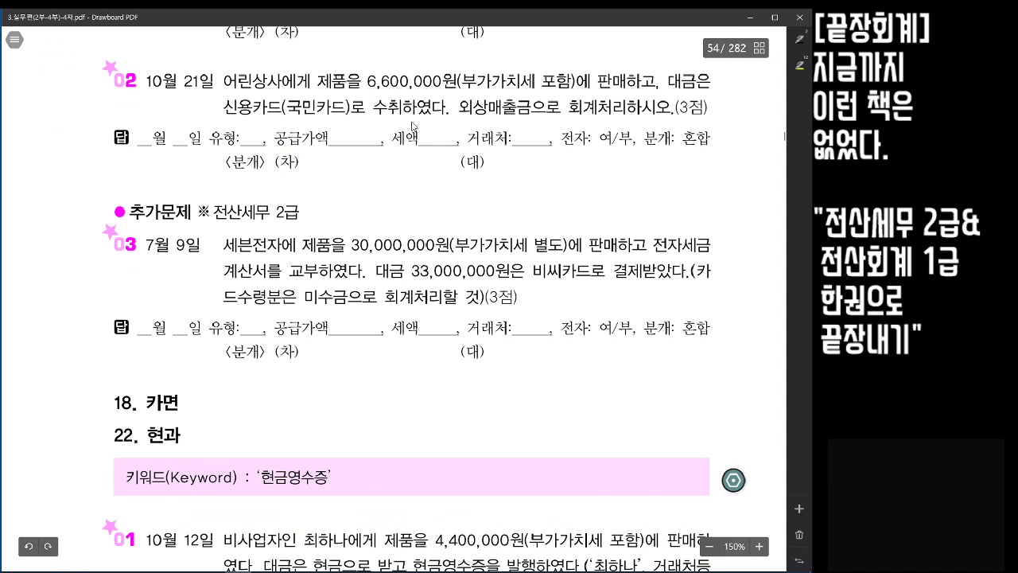
mouse_move(319, 65)
mouse_down()
mouse_move(359, 77)
mouse_move(313, 67)
mouse_up()
drag(602, 83, 652, 80)
drag(544, 89, 573, 85)
mouse_move(280, 109)
mouse_down()
mouse_move(266, 117)
mouse_move(272, 89)
mouse_up()
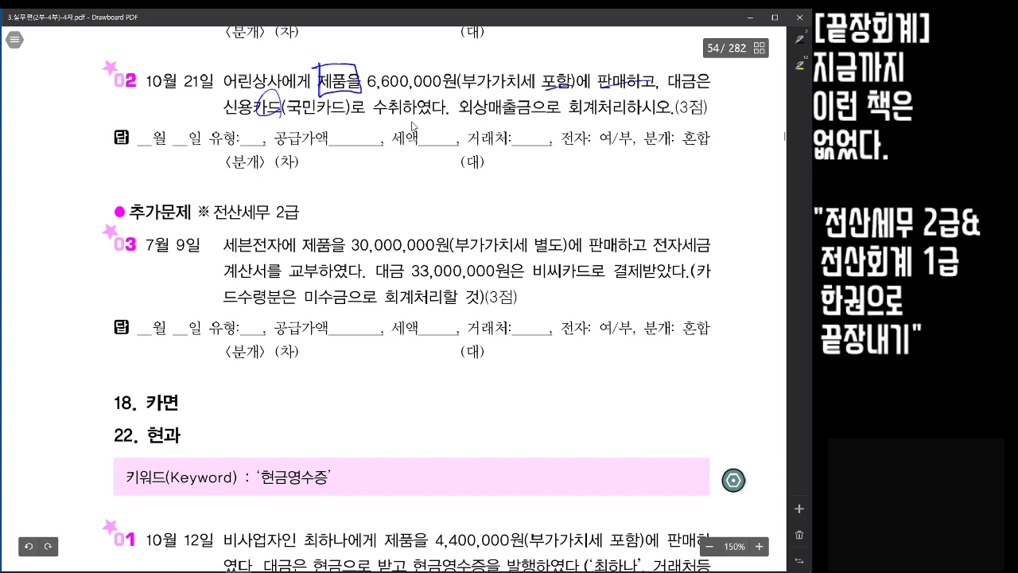
drag(372, 117, 406, 112)
drag(476, 111, 487, 93)
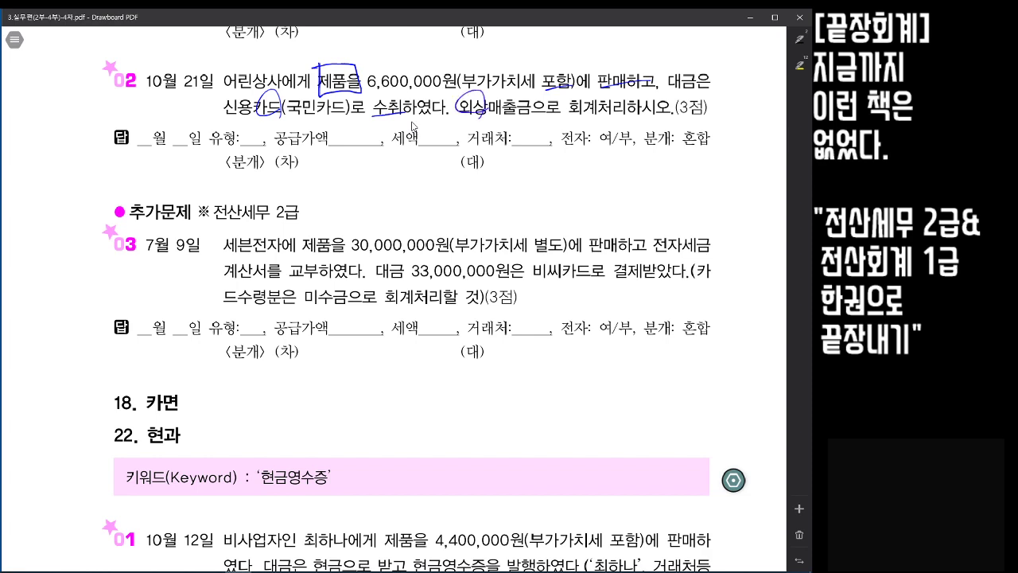
- Switch back to the 매입매출전표입력 window, move it slightly up and set the entry date to October 21
click(328, 571)
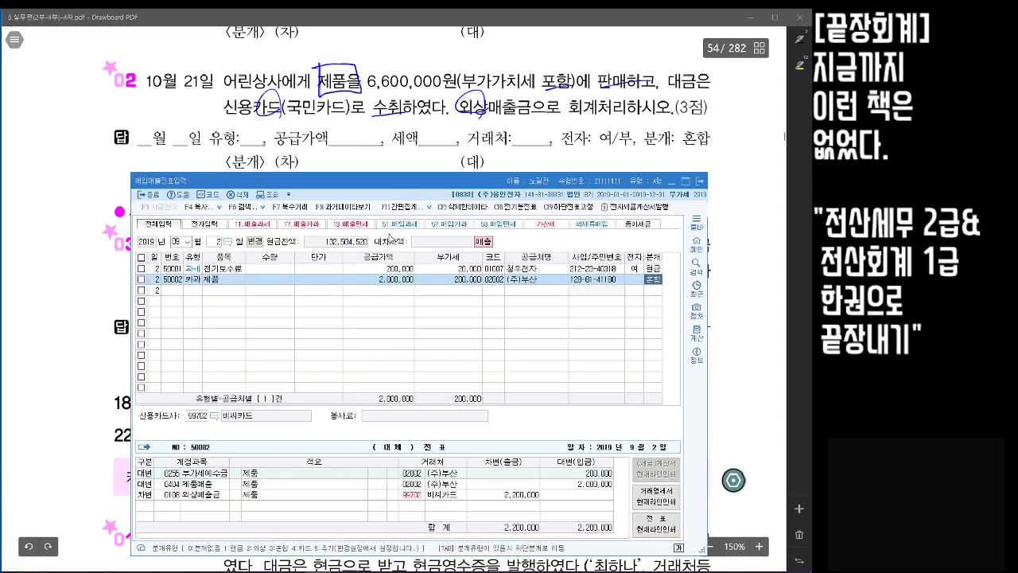
mouse_move(390, 183)
mouse_down()
mouse_move(396, 173)
mouse_move(386, 175)
mouse_up()
click(173, 232)
text(10)
key(Return)
text(21)
key(Return)
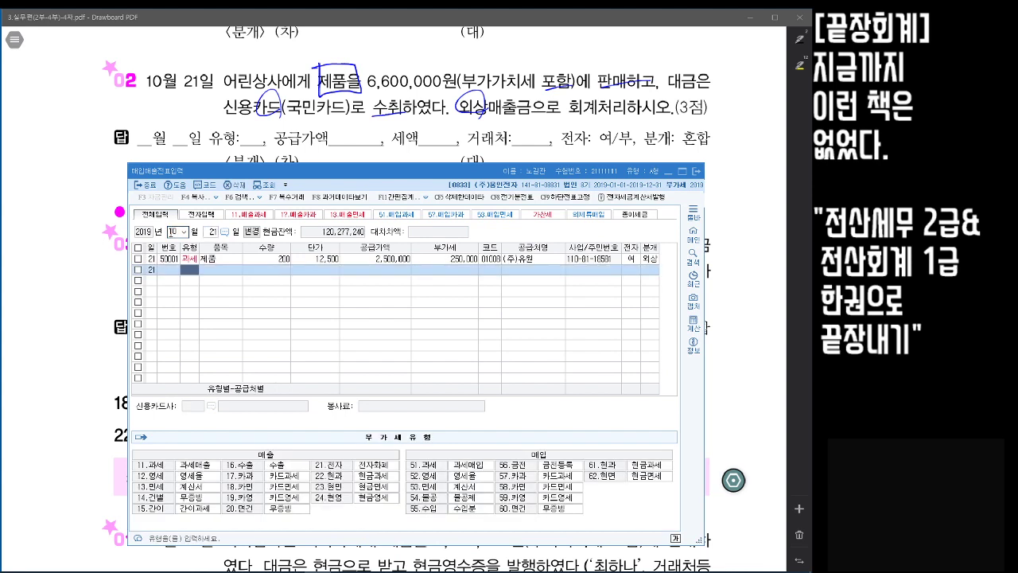
- Start a 17 카과 sales entry for October 21 with item 제품 and a VAT-inclusive amount of 6,600,000
text(117)
key(Return)
text(제품)
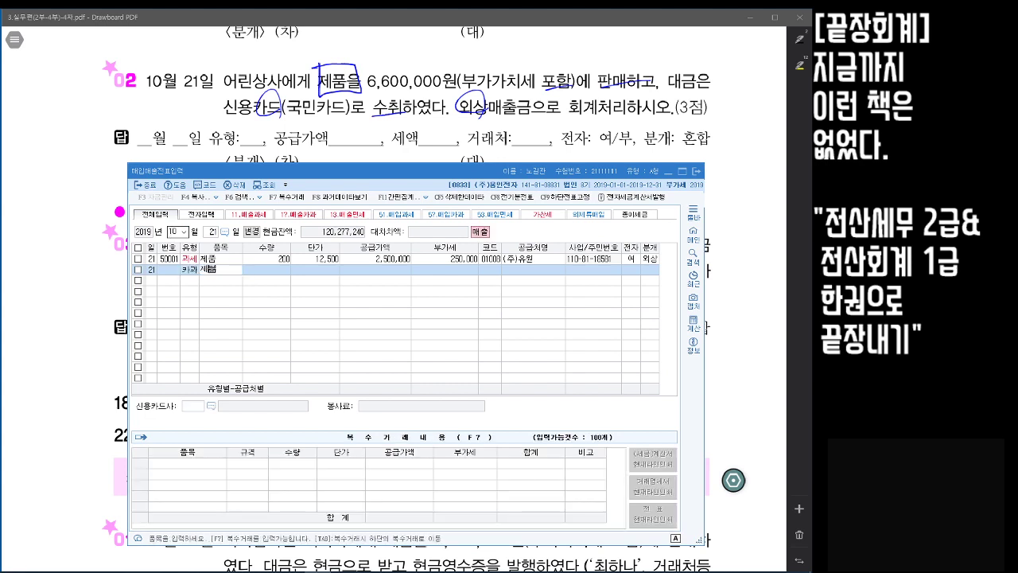
key(Return)
key(Return)
key(Return)
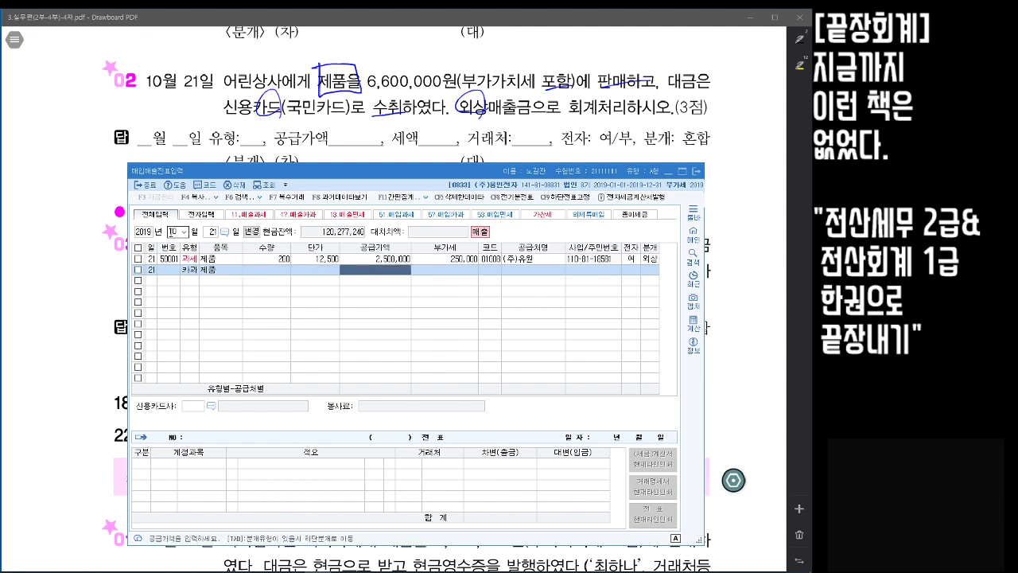
text(000,000)
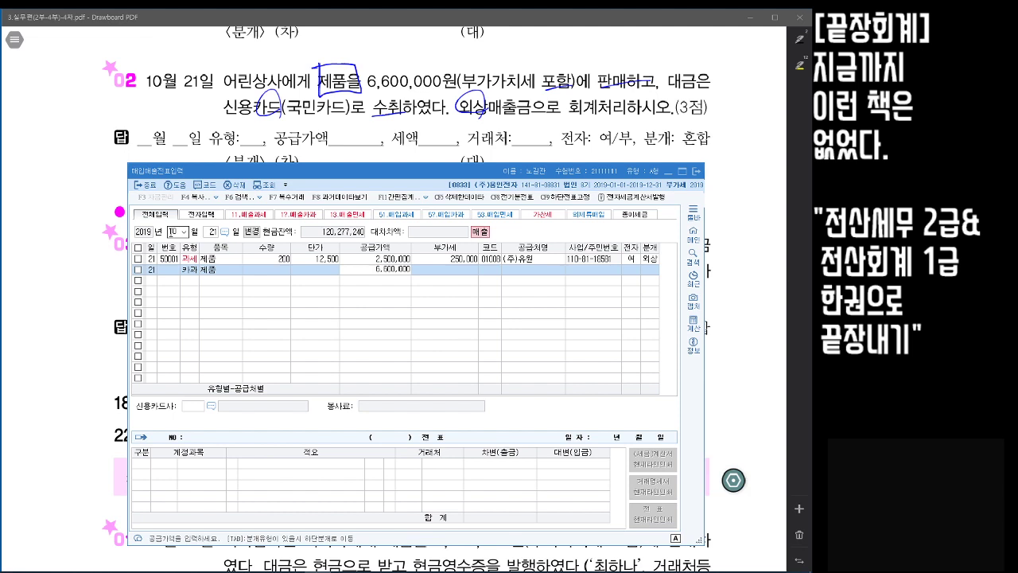
key(Return)
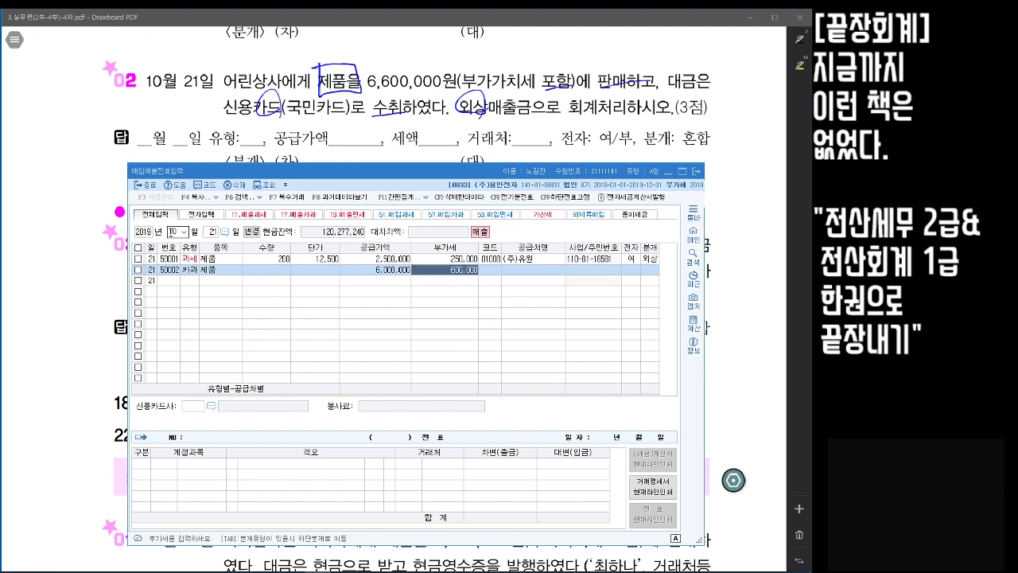
- Set the trading partner of the 카과 entry to 어린상사 and open the lookup for its 신용카드사
click(487, 272)
text(어린)
key(Return)
key(Return)
key(Return)
key(Return)
key(F2)
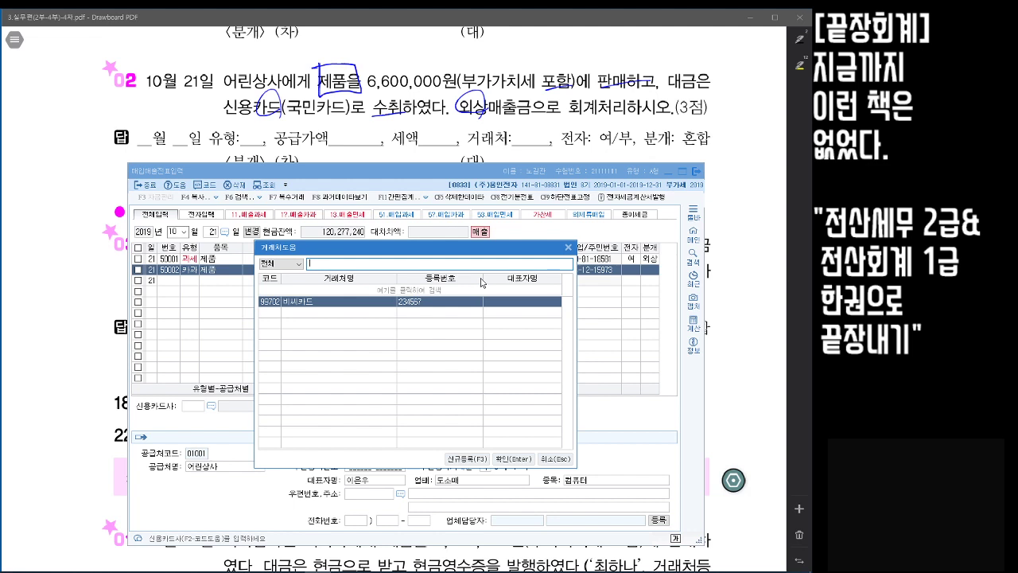
- Switch to Drawboard PDF, strike out 국민 in problem 02 and write 비씨카드 beneath it
click(757, 135)
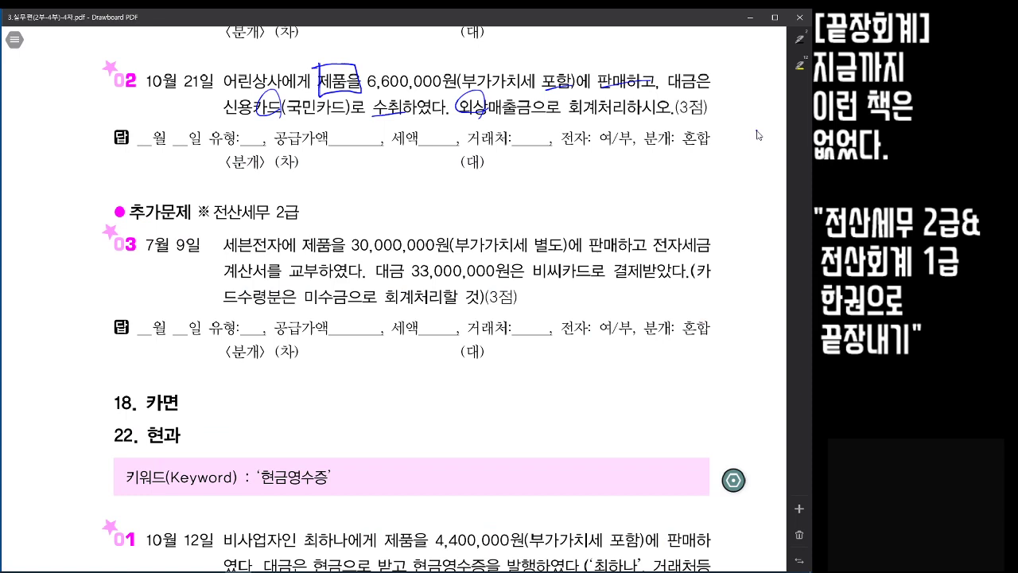
drag(289, 105, 309, 103)
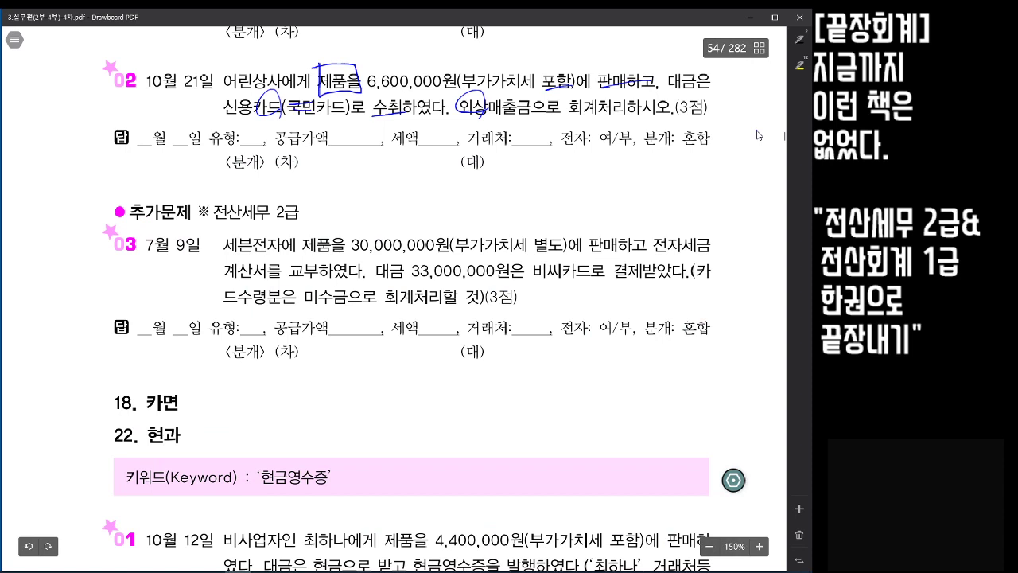
drag(303, 116, 310, 131)
drag(326, 119, 334, 130)
- Switch back to 매입매출전표입력, choose 비씨카드 as the 신용카드사 and set the journal type to 3 혼합
click(318, 572)
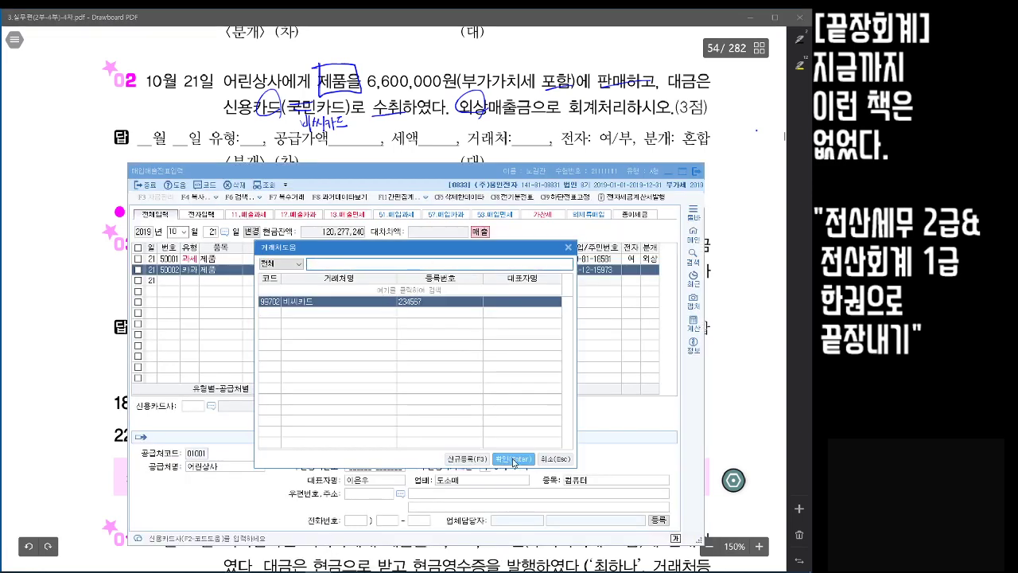
click(514, 459)
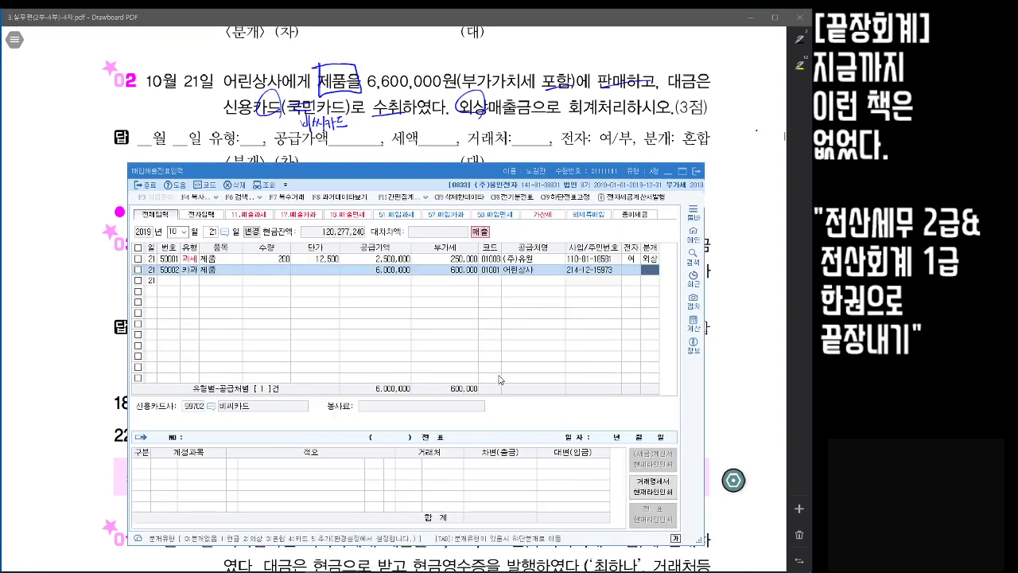
text(3)
key(Return)
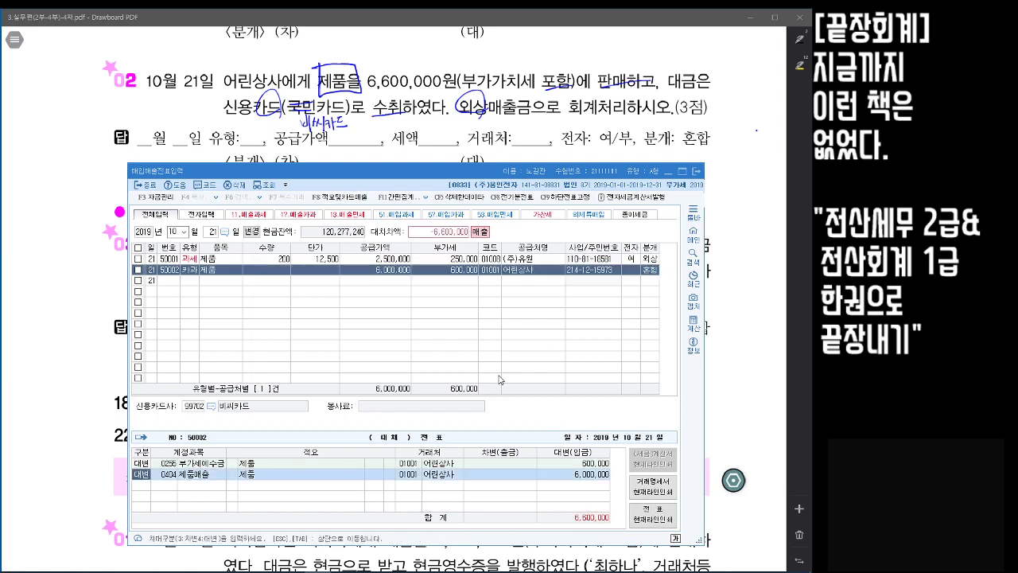
- Add a debit line to 외상매출금 for 6,600,000 in the October 21 카과 journal entry
key(Down)
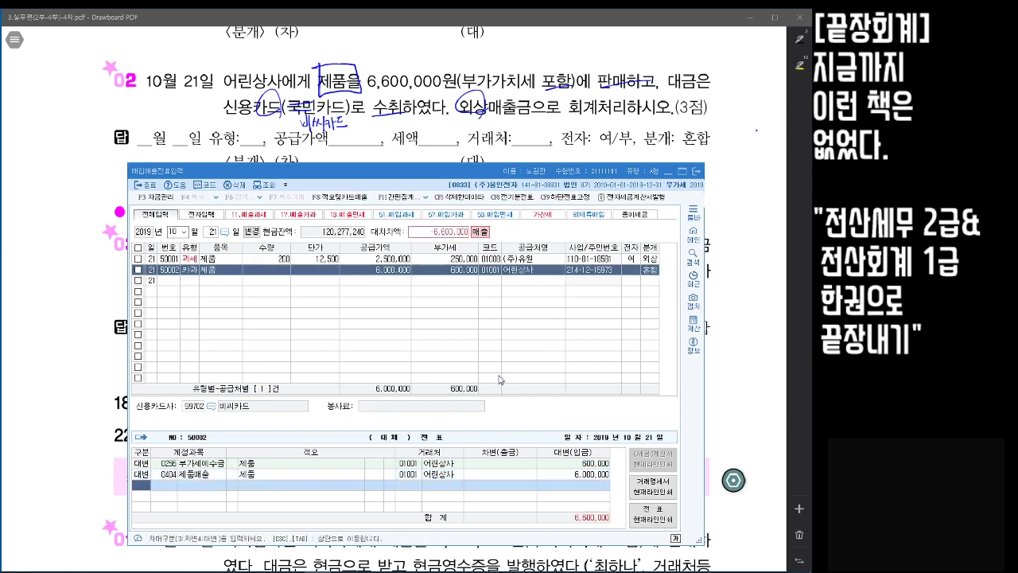
text(3)
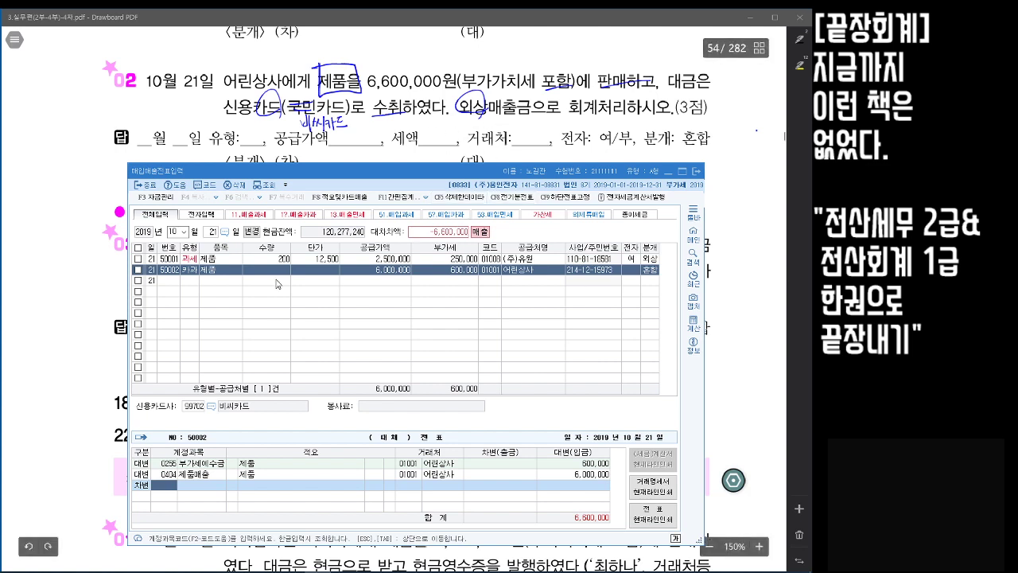
click(162, 484)
text(외상)
key(Return)
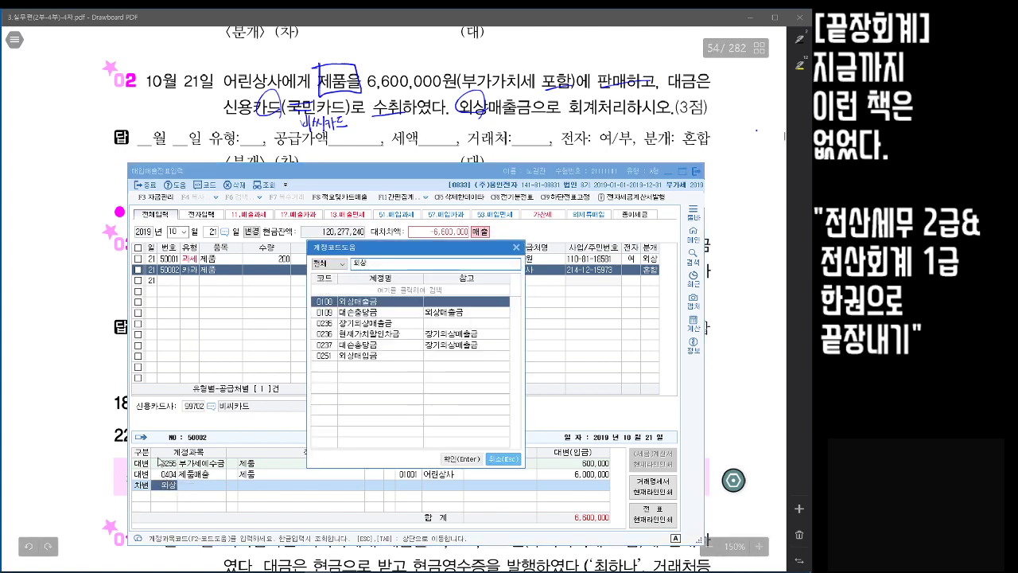
key(Return)
key(Return)
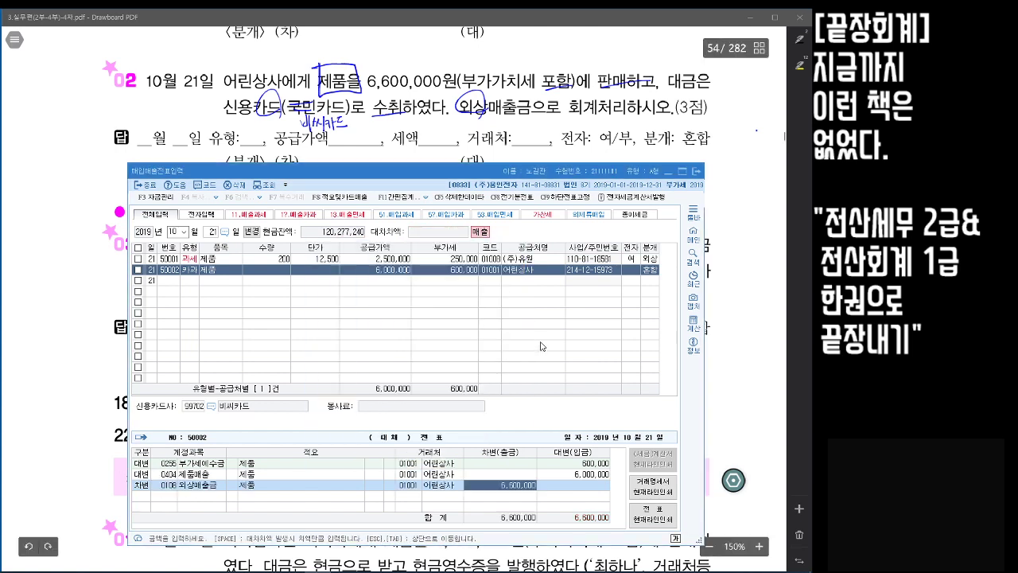
- Change the trading partner on the October 21 entry's 외상매출금 debit line to 비씨카드
key(Return)
key(F2)
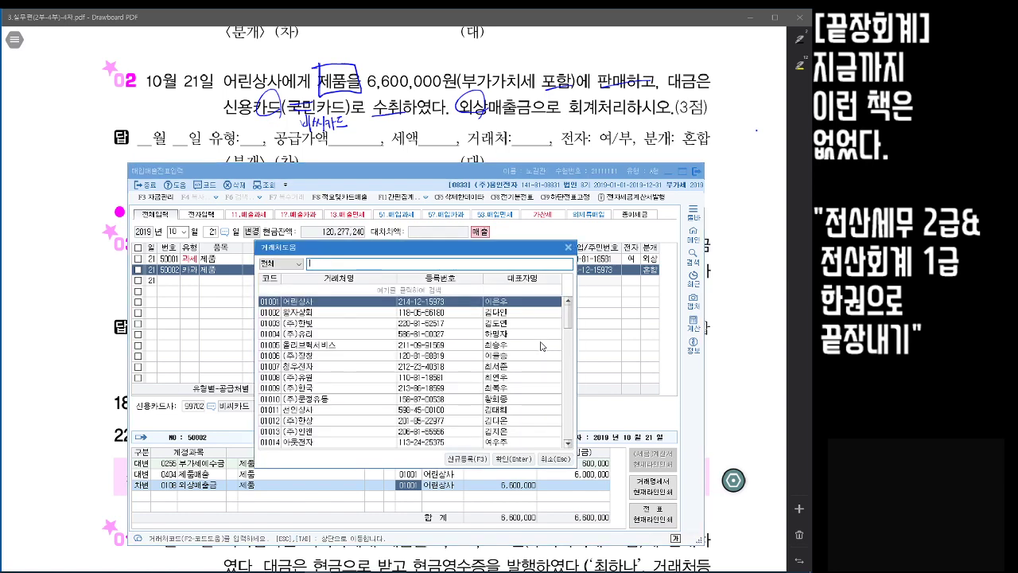
key(Escape)
text(99702)
key(Return)
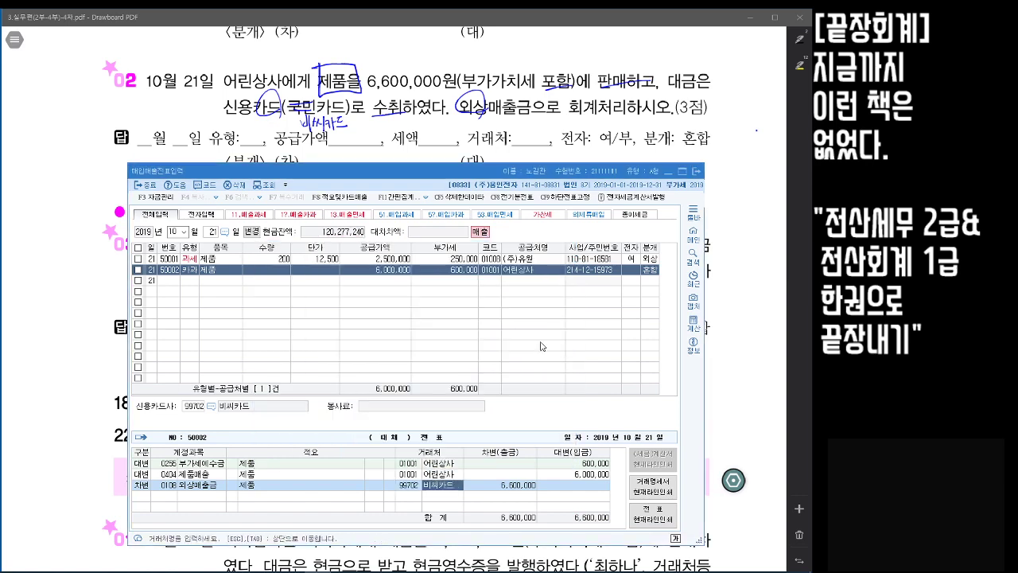
key(Up)
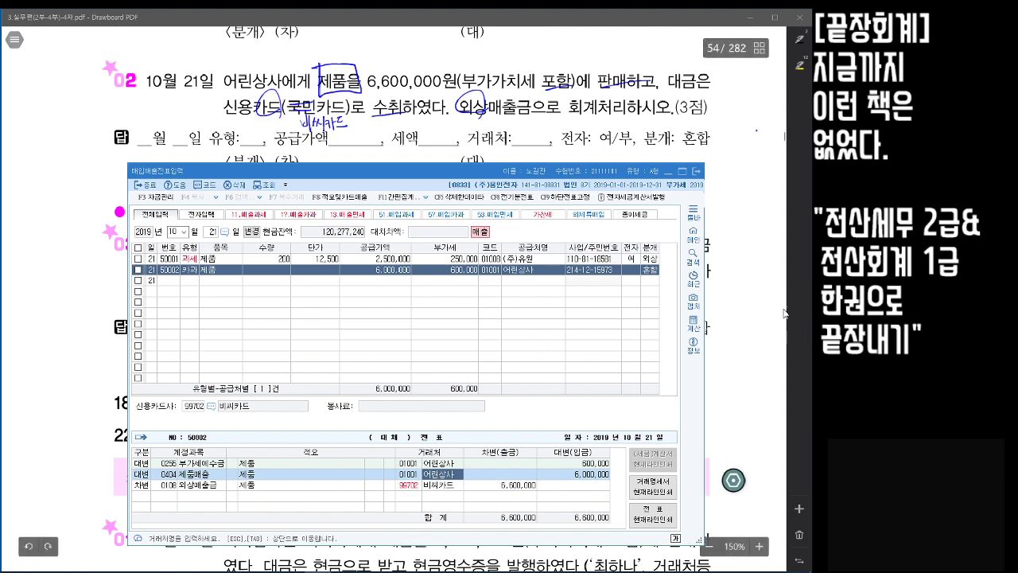
- Return to Drawboard PDF, box 제품 and underline 별도 and 판매 in card-sales problem 03
click(745, 282)
scroll(685, 326, up, 5)
scroll(680, 332, up, 6)
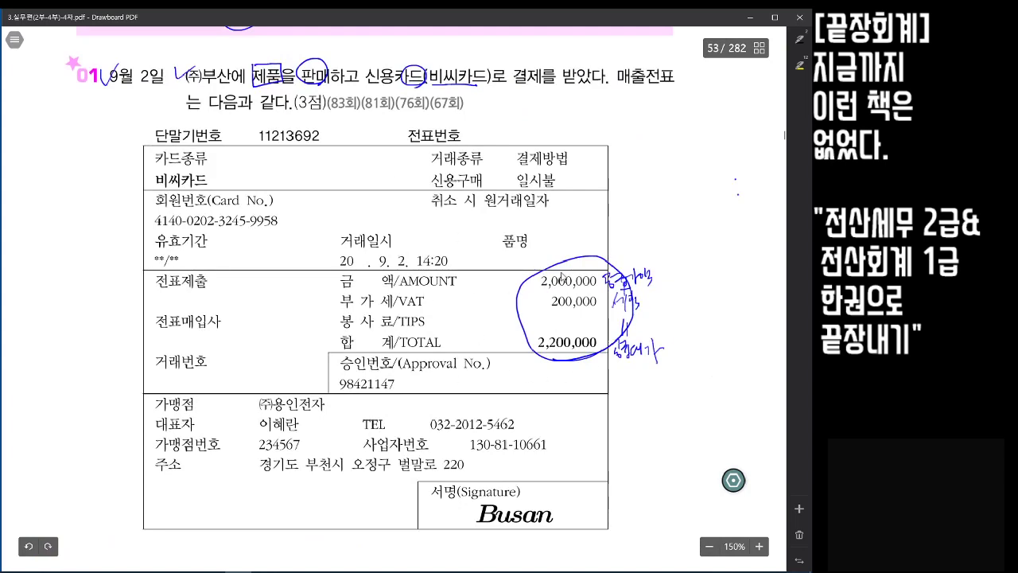
scroll(609, 343, down, 7)
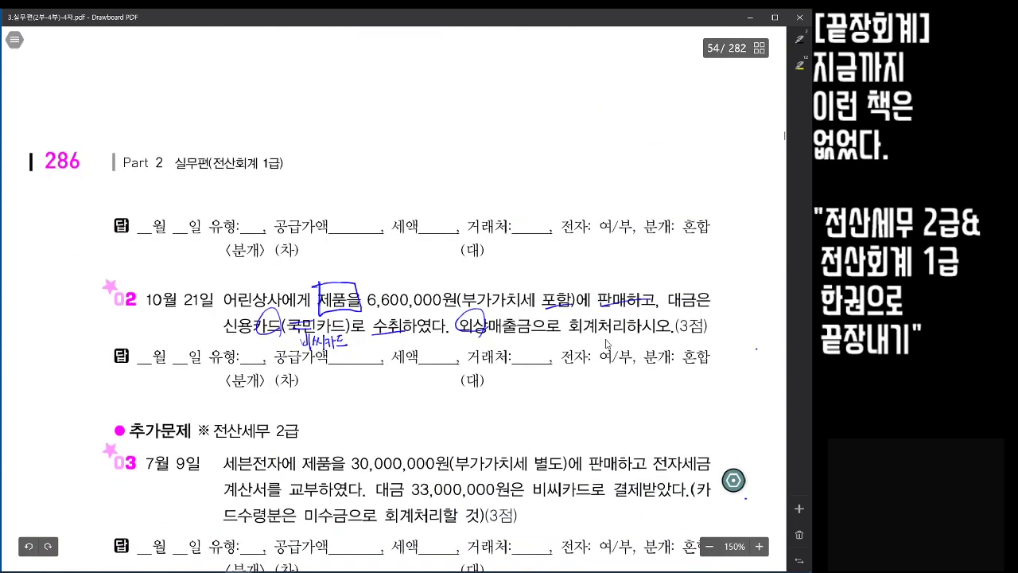
scroll(606, 344, down, 3)
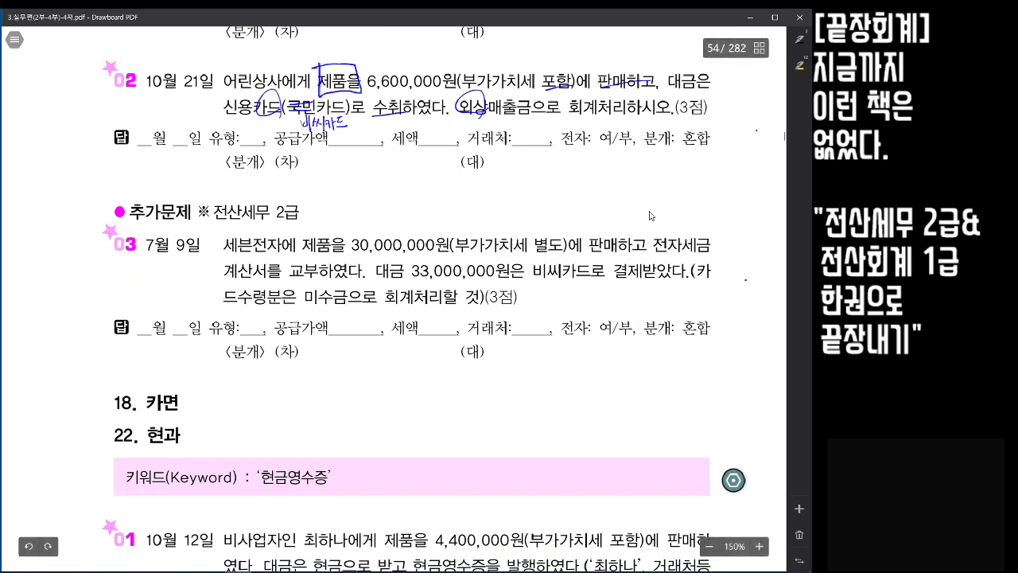
scroll(647, 214, down, 2)
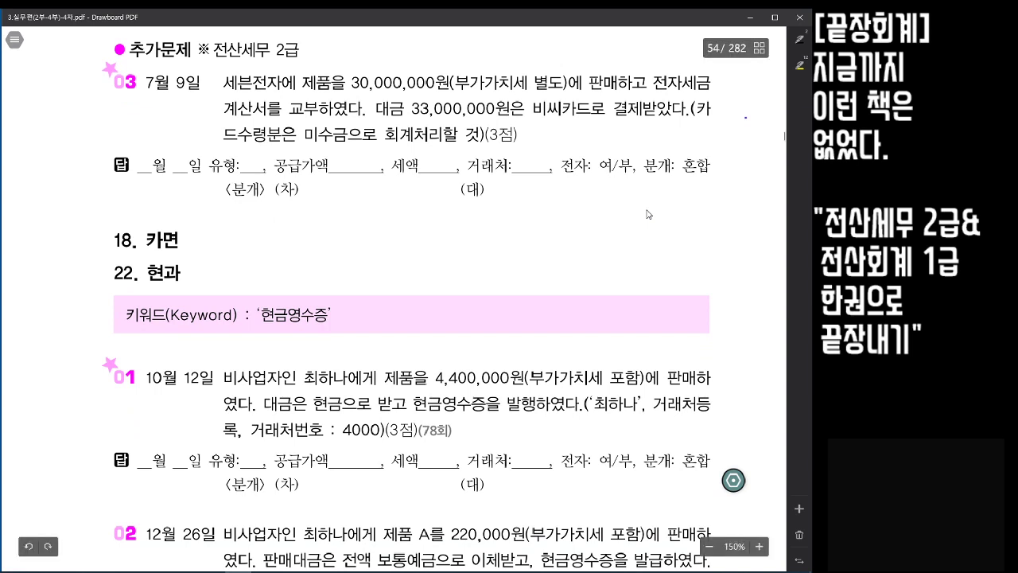
mouse_move(304, 68)
mouse_down()
mouse_move(301, 96)
mouse_move(333, 87)
mouse_move(300, 69)
mouse_up()
drag(514, 93, 617, 90)
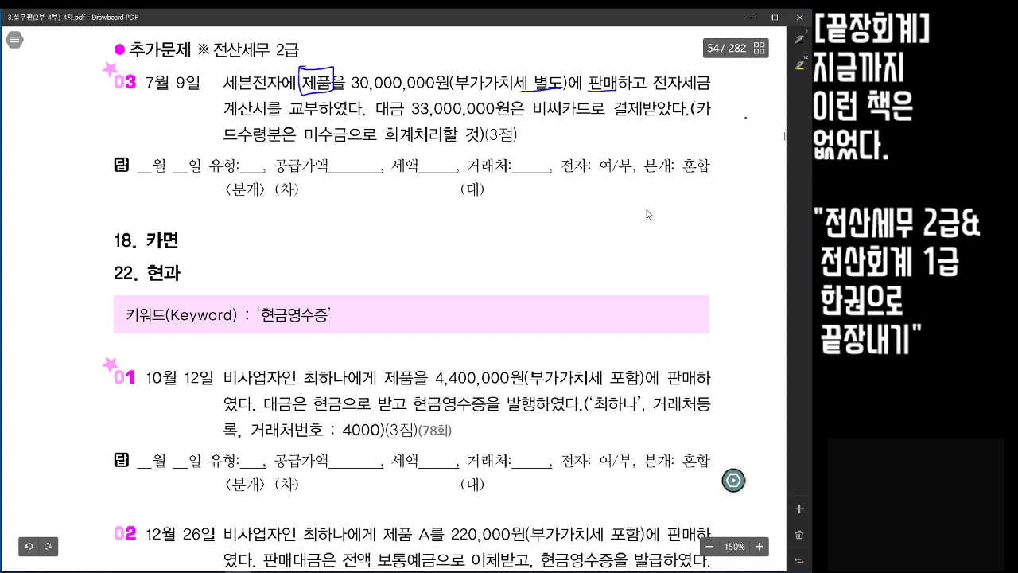
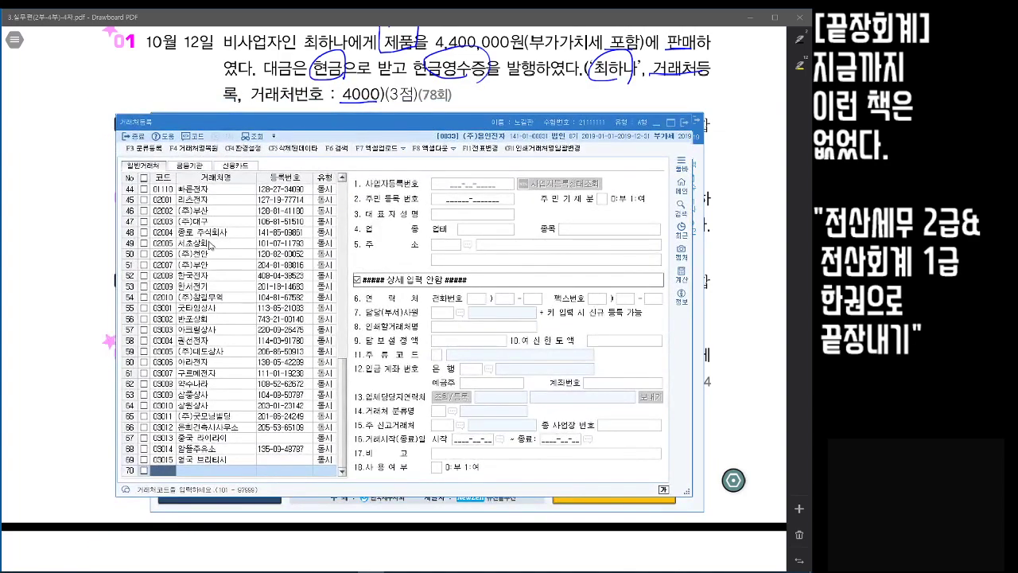
- Register a general trading partner with code 4000, the customer's name and type 3 동시, and close 거래처등록
click(212, 243)
click(168, 470)
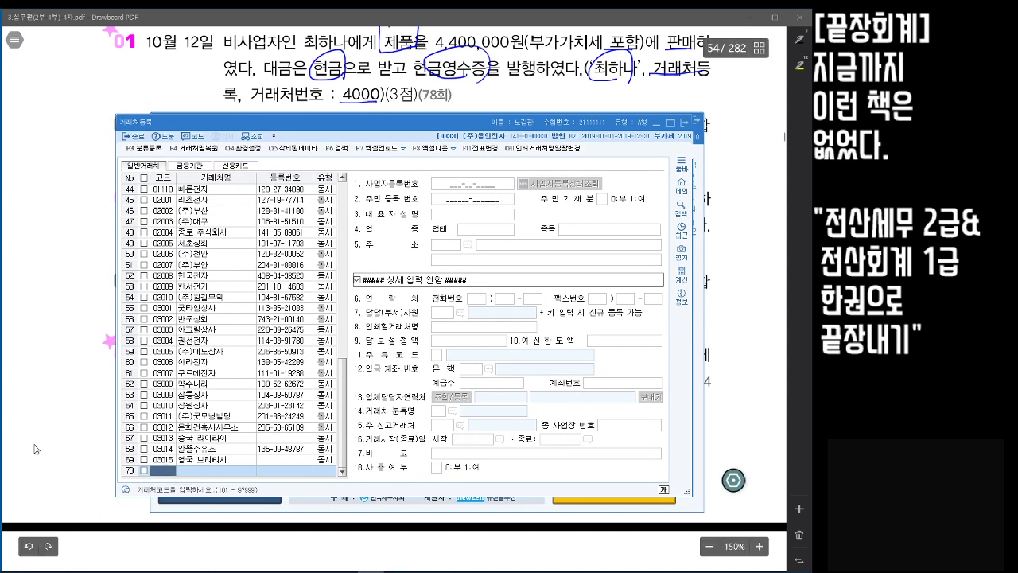
text(4000)
key(Return)
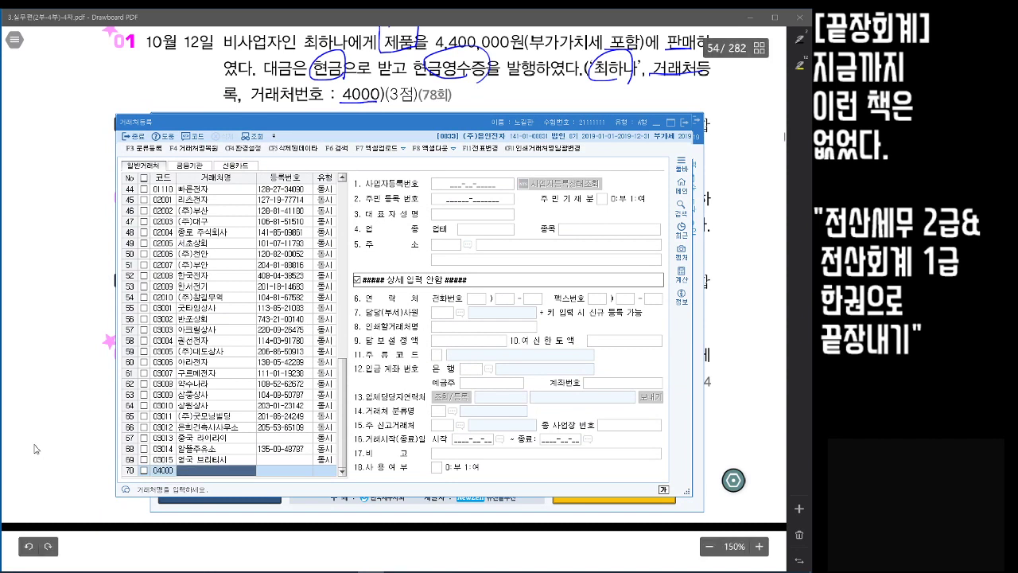
text(최하나)
key(Return)
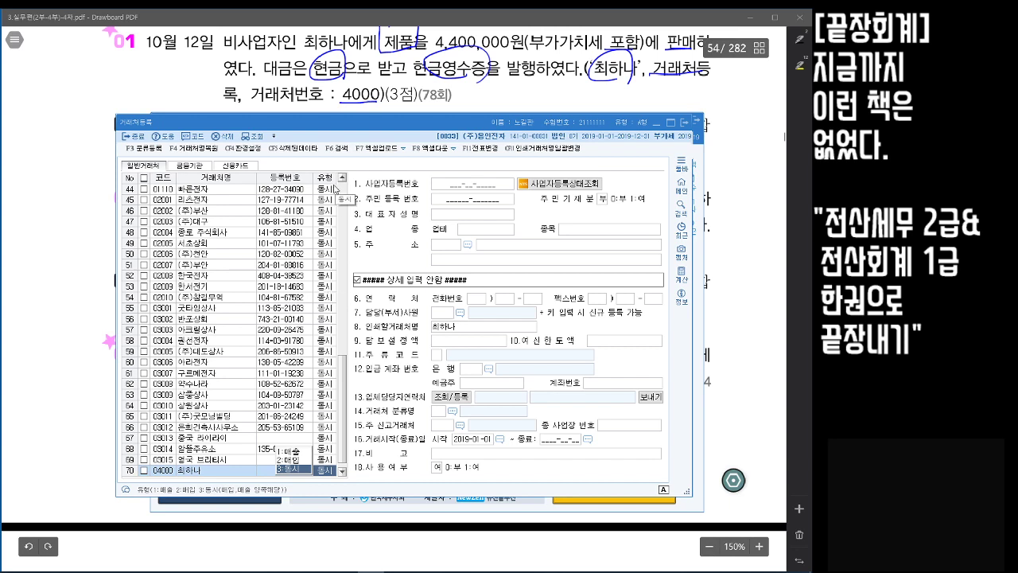
click(301, 471)
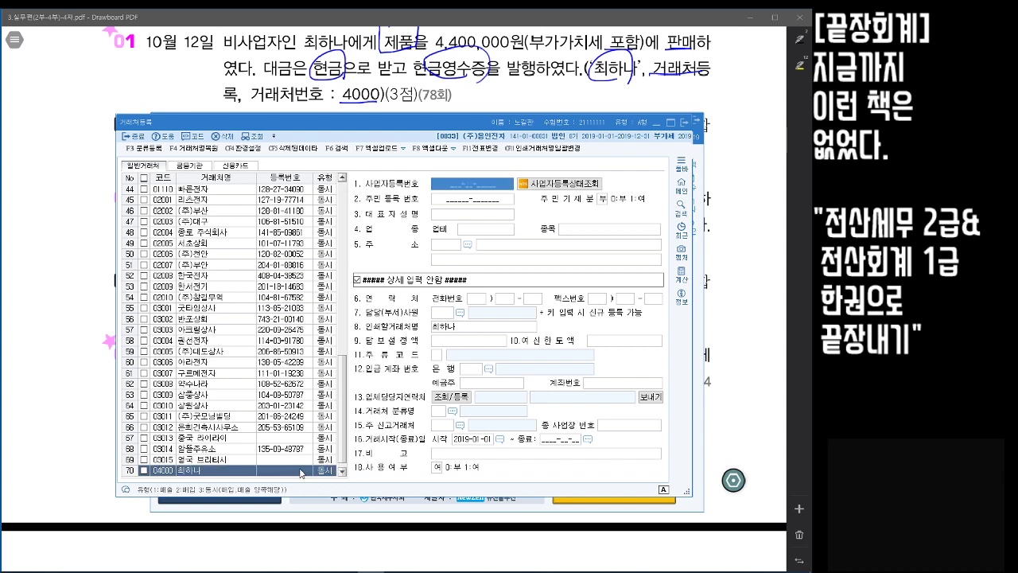
click(471, 214)
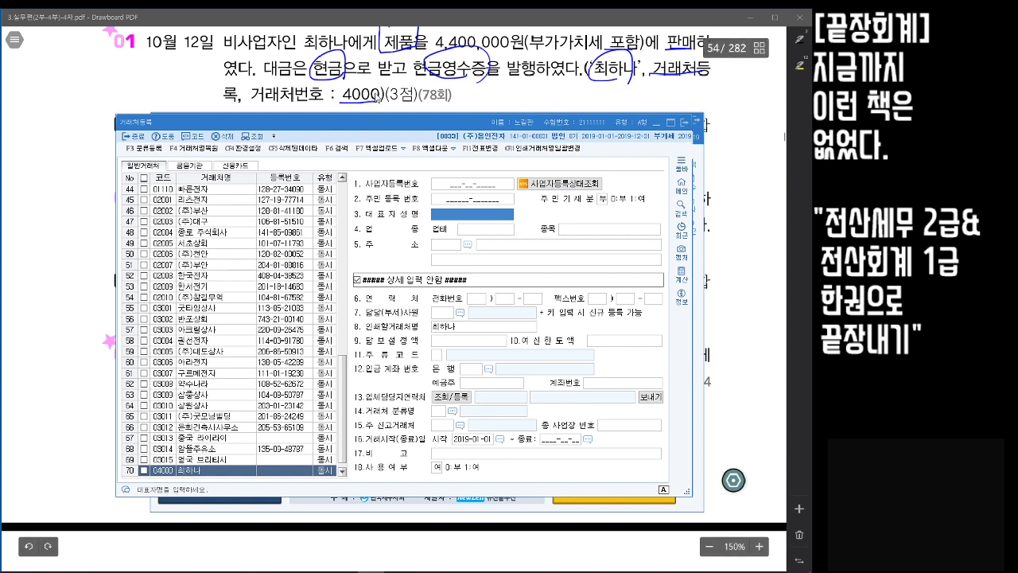
click(504, 230)
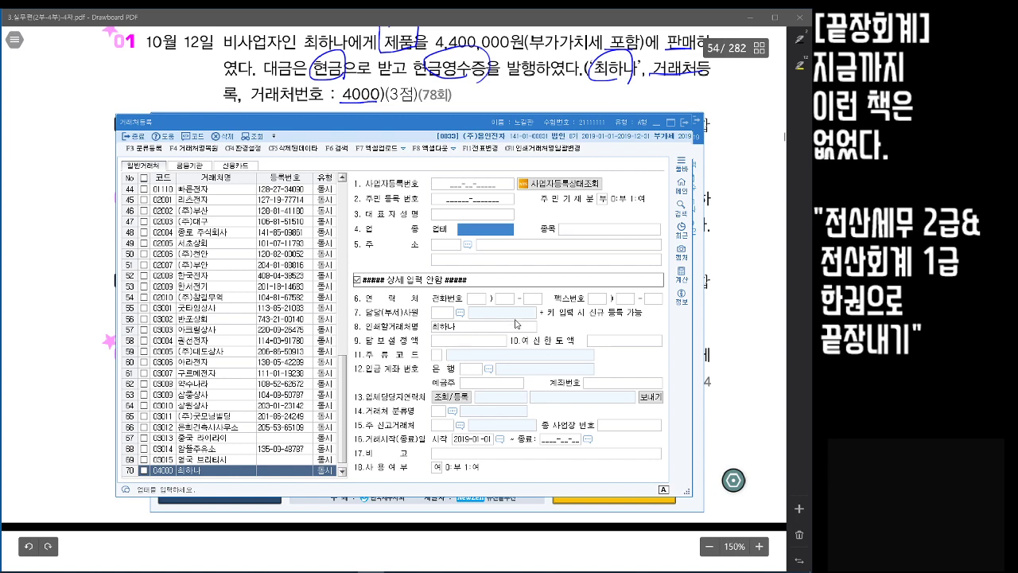
click(685, 124)
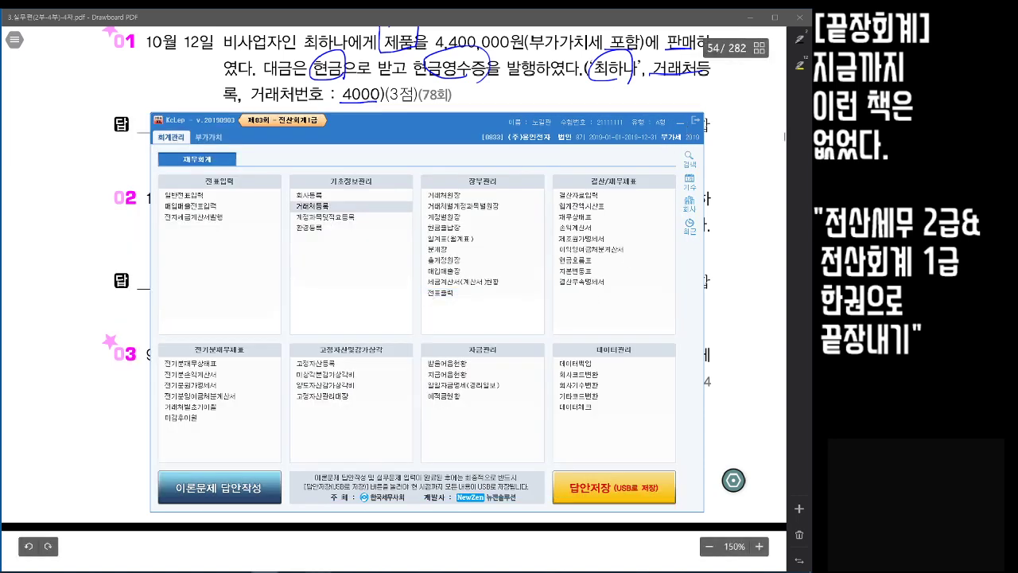
- Switch to the 매입매출전표입력 window and set the entry date to October 12
click(318, 572)
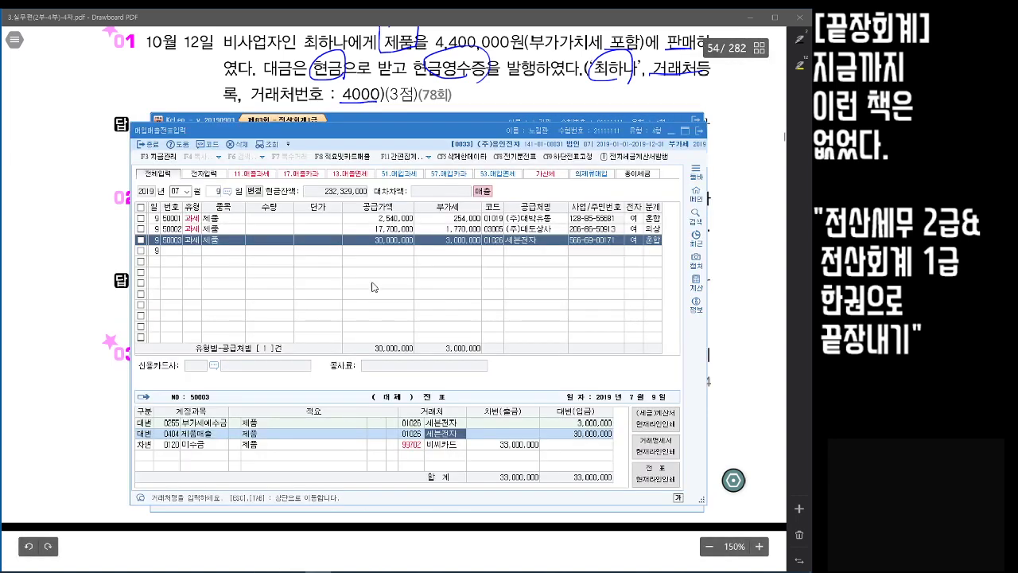
click(176, 192)
text(10)
key(Return)
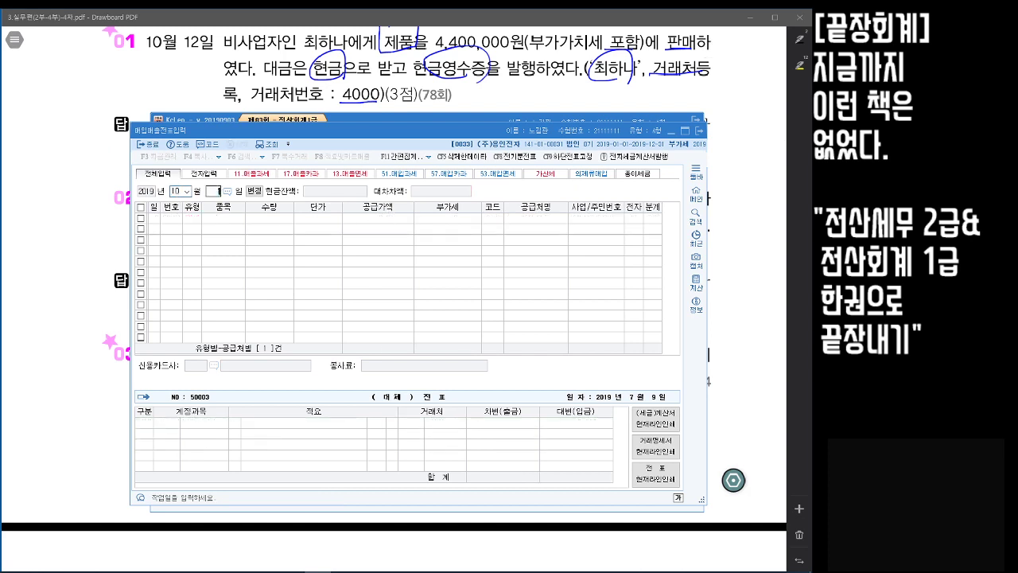
text(12)
key(Return)
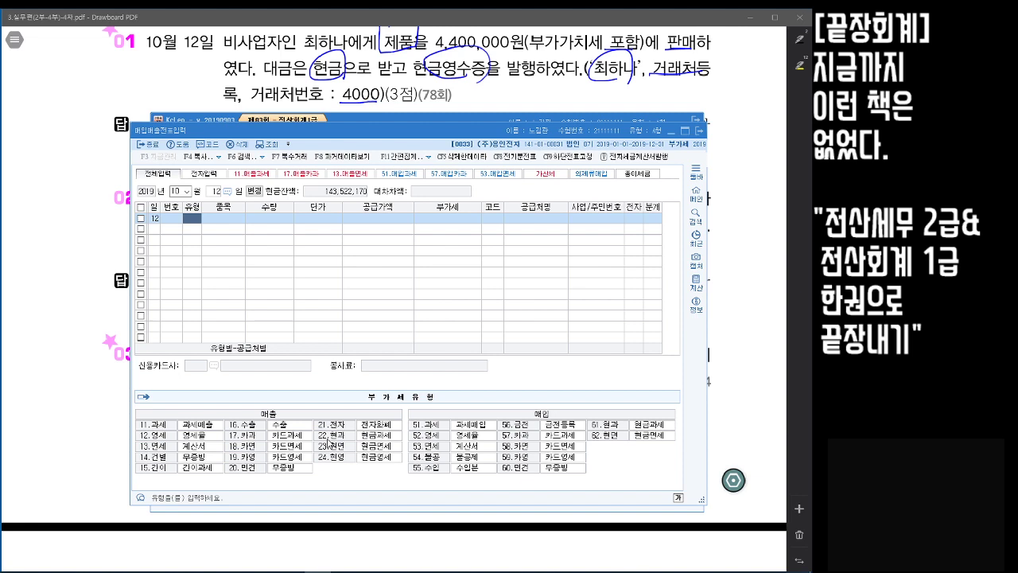
- Enter a 22 현과 sales line for October 12 with item 제품 and a VAT-inclusive amount of 4,400,000
text(22)
key(Return)
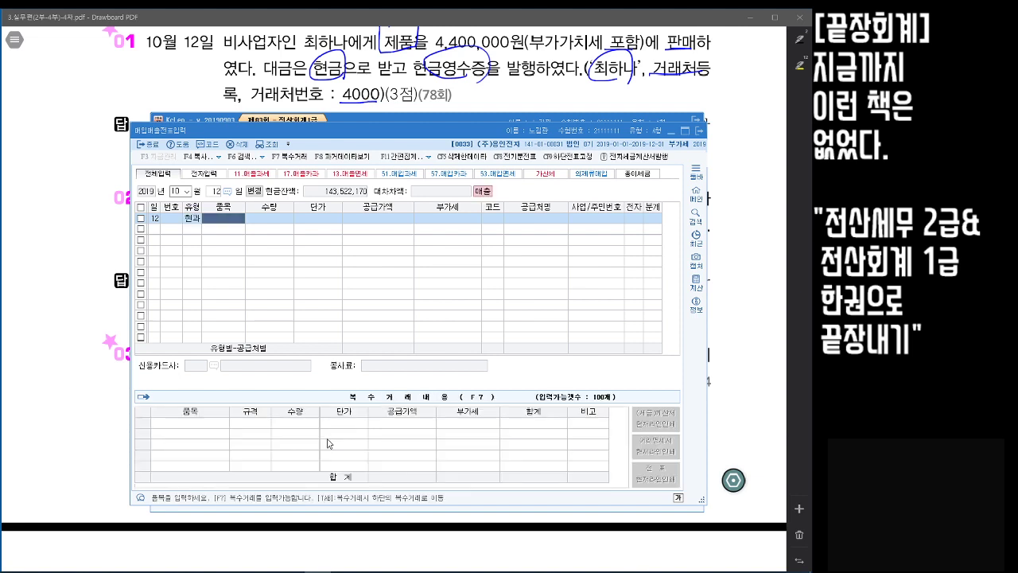
text(제품)
key(Return)
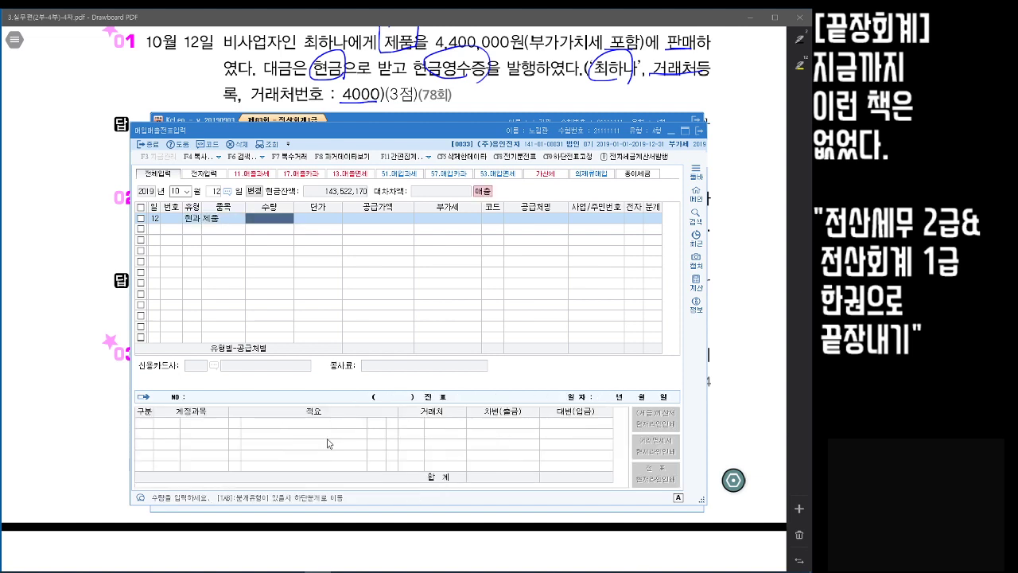
key(Return)
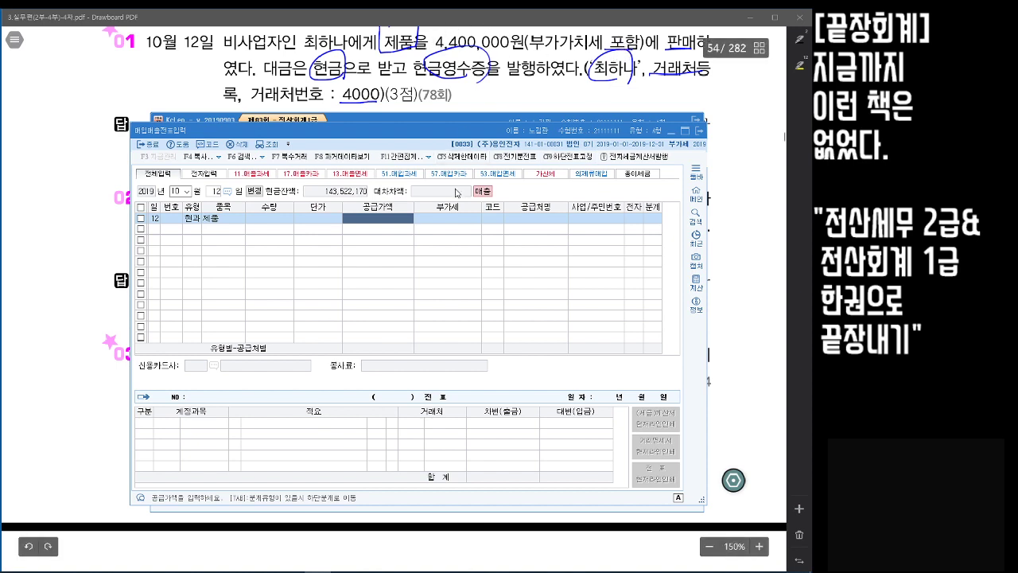
text(4400000)
key(Return)
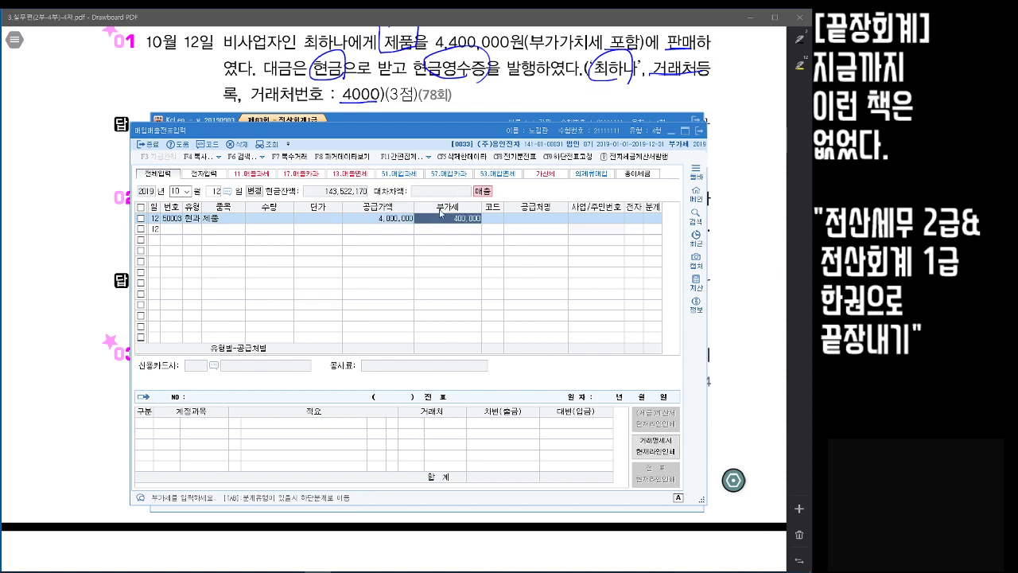
- Assign the registered individual customer as the October 12 line's trading partner and set its 분개 type to 3 혼합
click(495, 219)
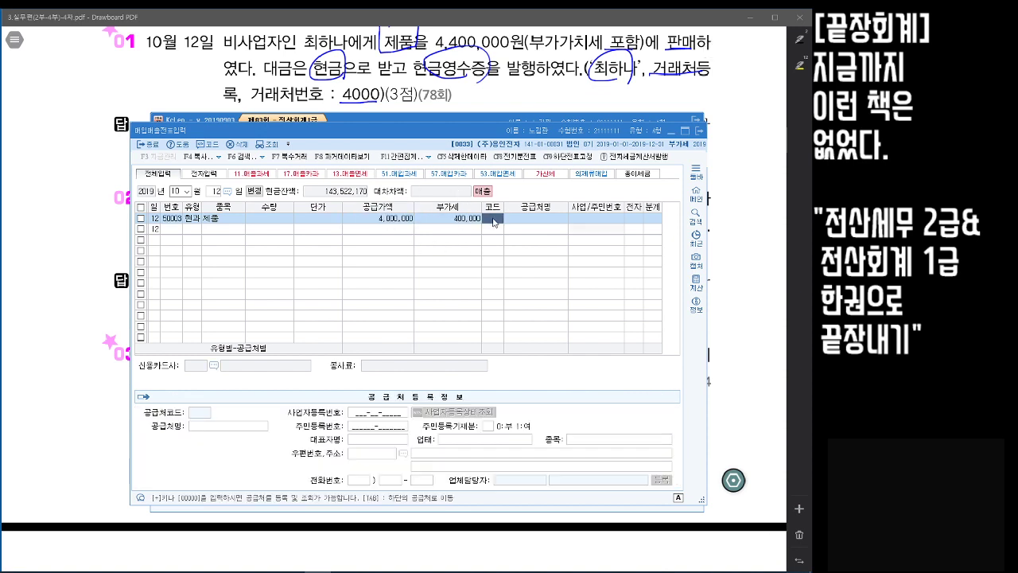
text(최하내)
key(Return)
key(Return)
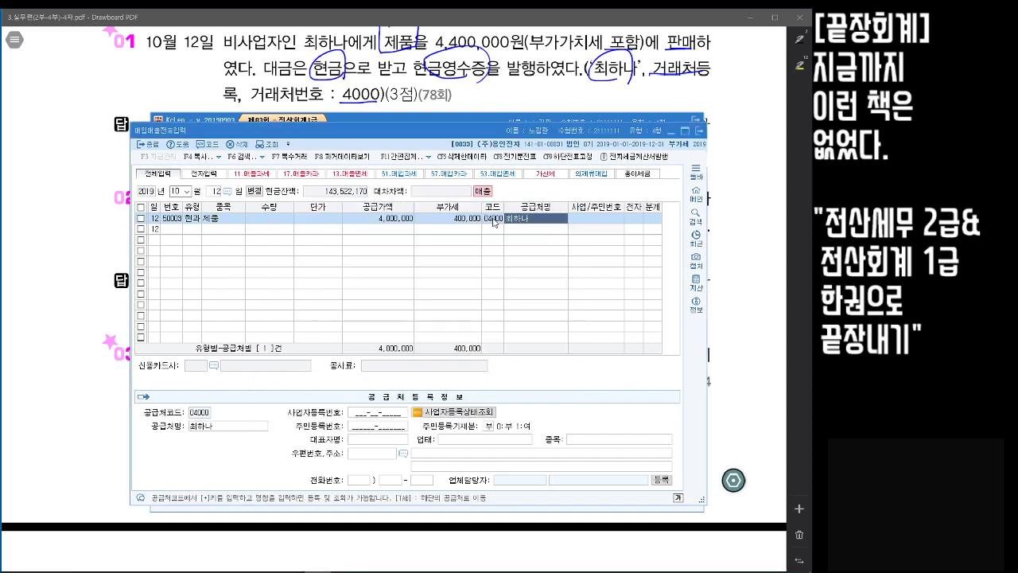
key(Return)
text(3)
key(Return)
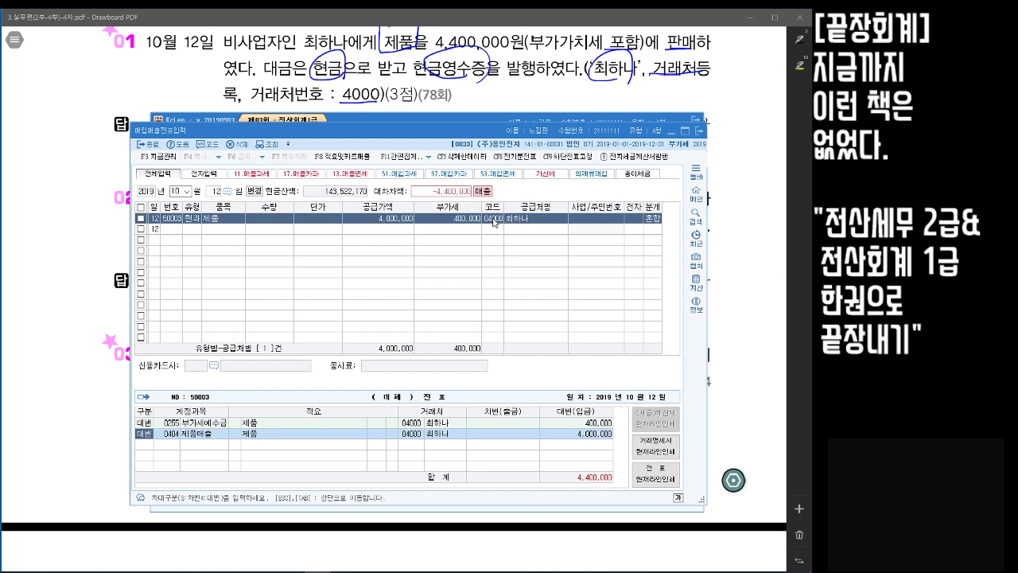
- Add a debit (차변) line with account 현금 for 4,400,000 to the October 12 entry
key(Return)
key(Down)
text(3)
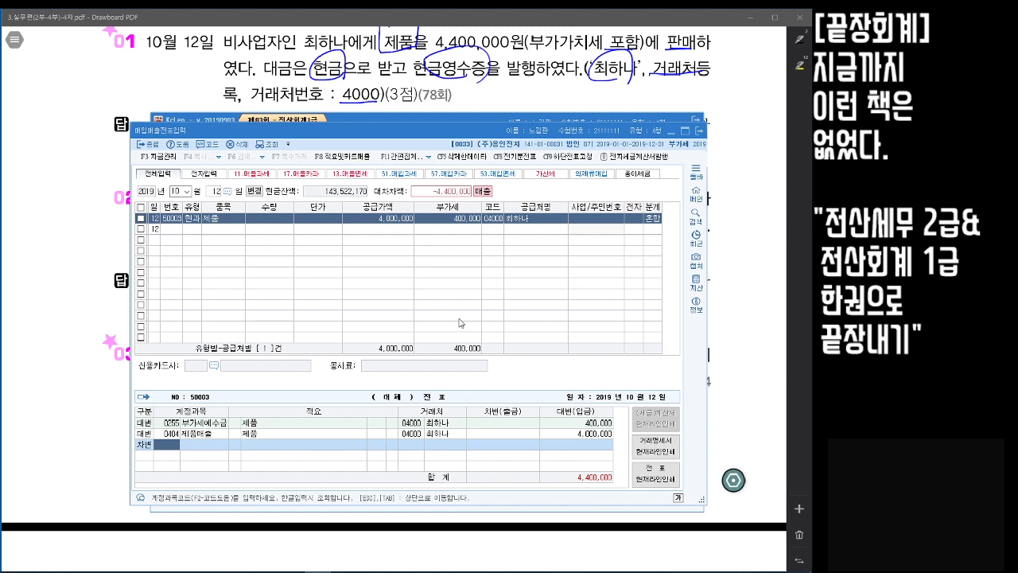
text(현금)
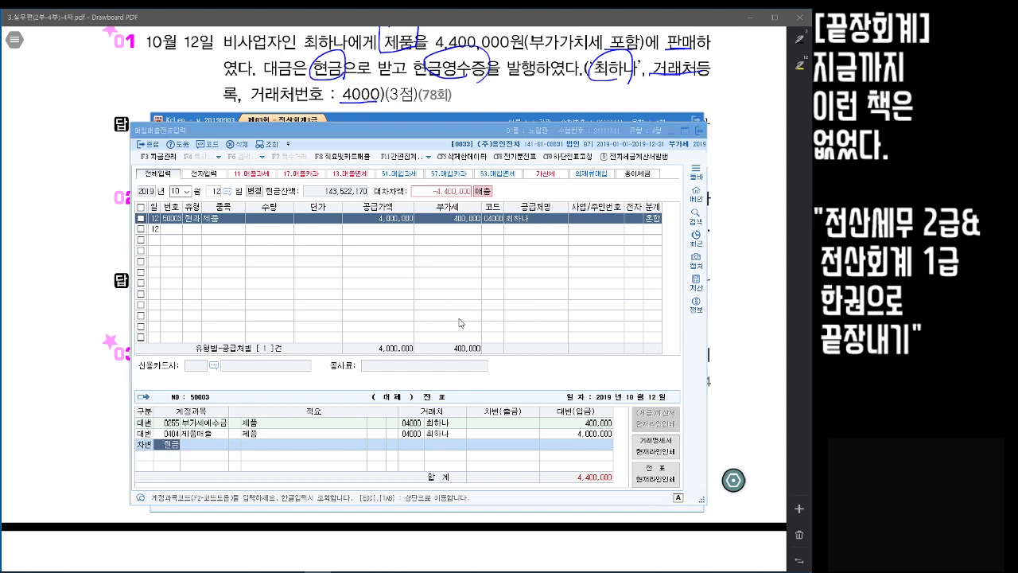
key(Return)
key(Return)
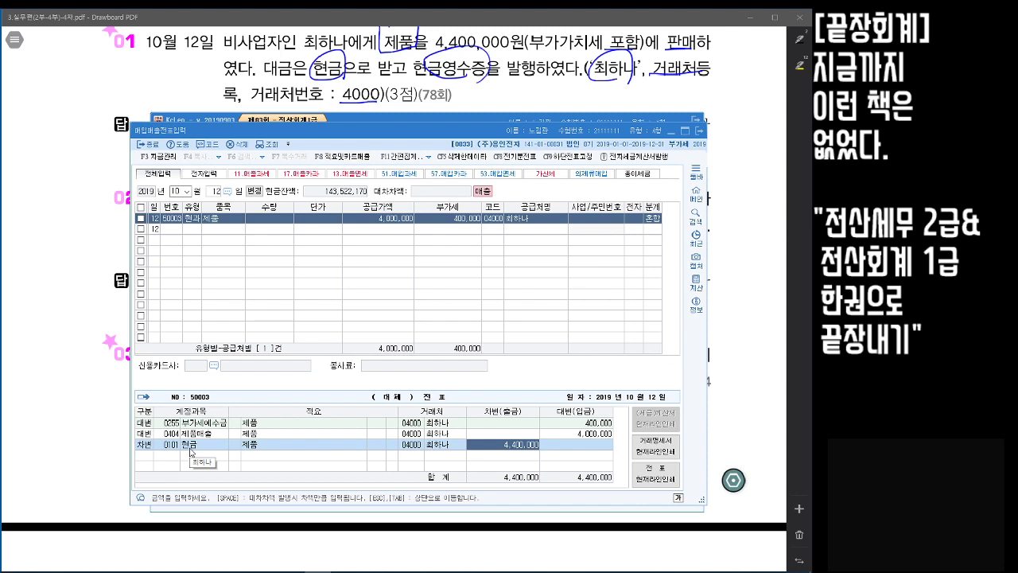
click(173, 444)
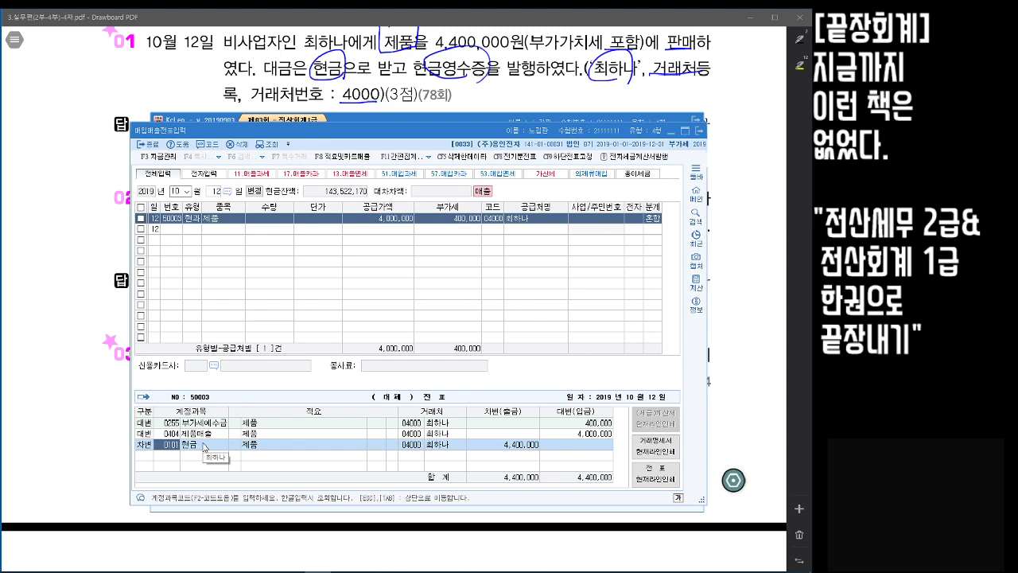
- Return to Drawboard PDF; in 현과 problem 03, circle the customer's name, 현금 and 현금영수증, box 전자제품, and underline 포함 and 현금판매
click(759, 105)
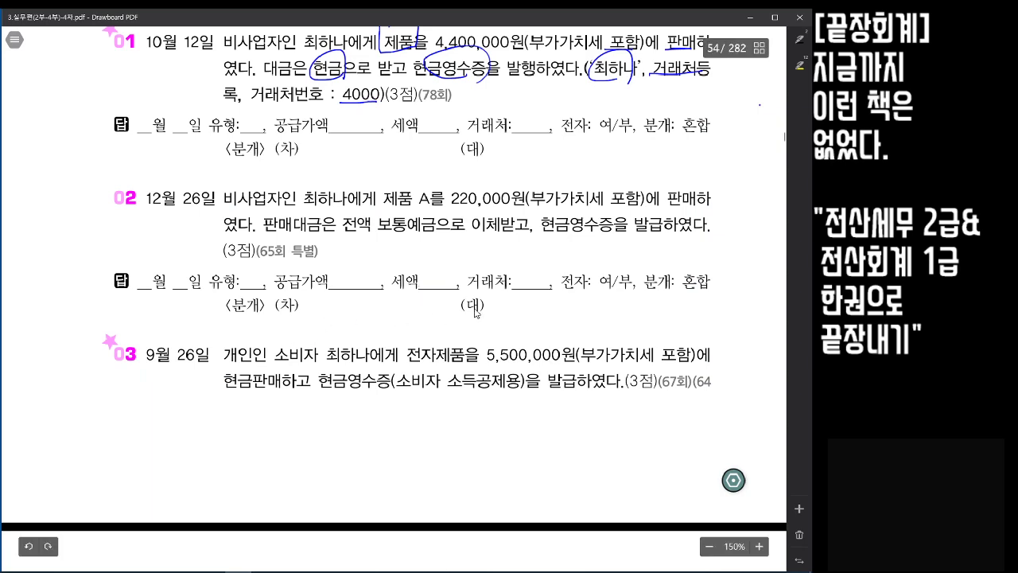
scroll(474, 313, down, 3)
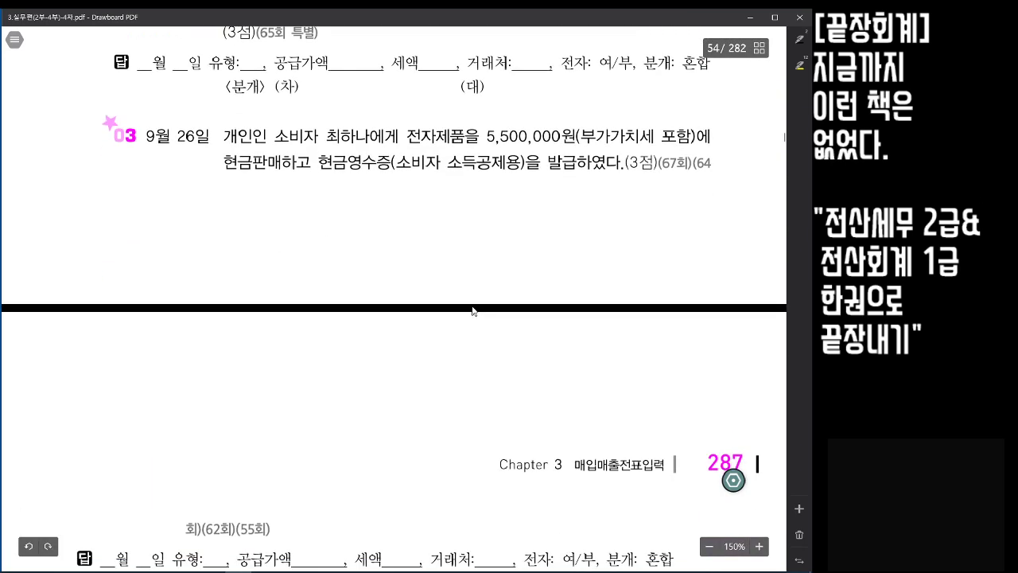
scroll(473, 311, down, 1)
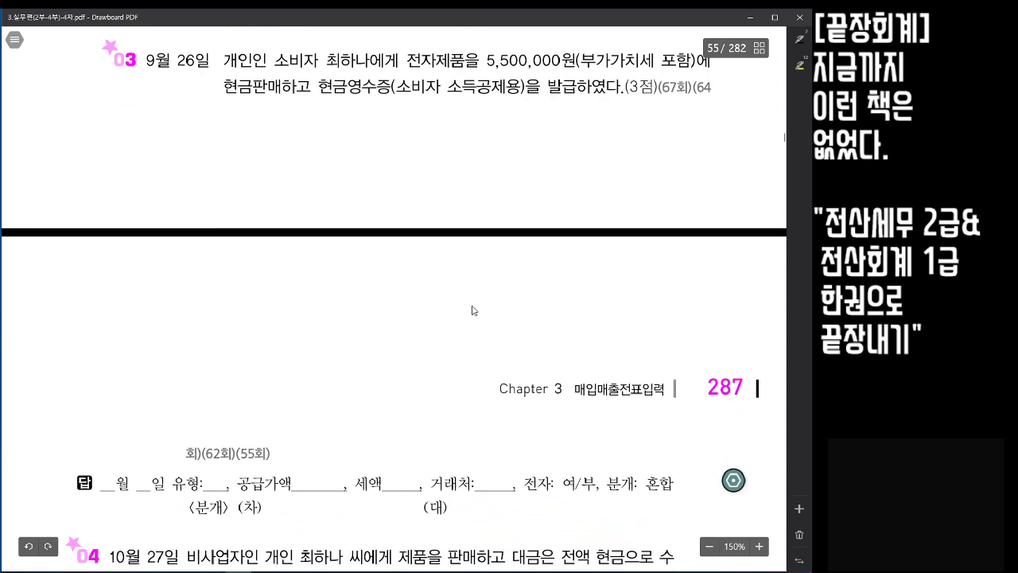
scroll(471, 310, up, 1)
mouse_move(369, 38)
mouse_down()
mouse_move(359, 71)
mouse_move(370, 41)
mouse_move(464, 67)
mouse_up()
mouse_move(416, 44)
mouse_down()
mouse_move(461, 41)
mouse_move(463, 65)
mouse_up()
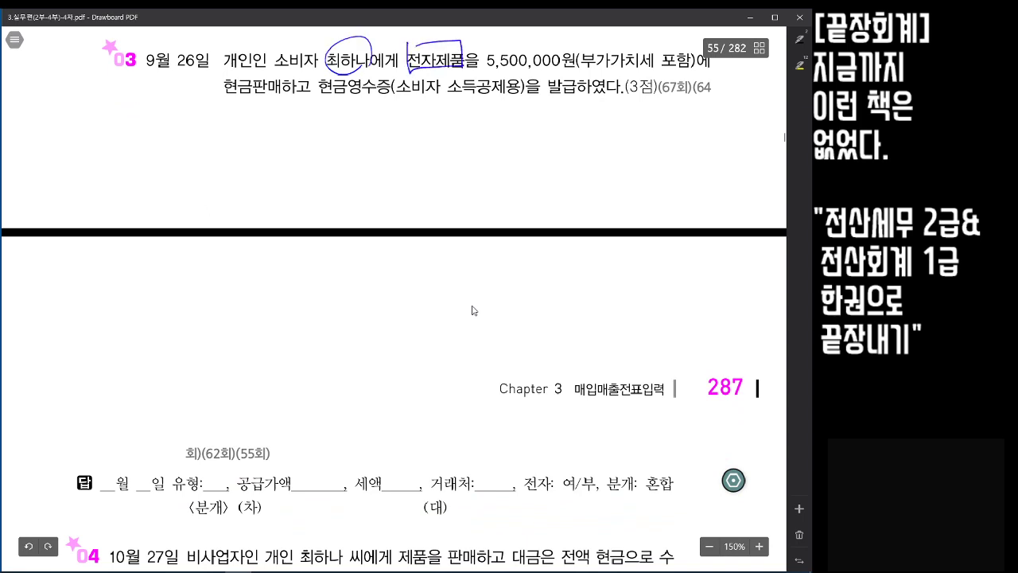
drag(635, 67, 694, 67)
mouse_move(224, 97)
mouse_down()
mouse_move(285, 95)
mouse_move(249, 90)
mouse_up()
mouse_move(339, 94)
mouse_down()
mouse_move(375, 97)
mouse_move(363, 105)
mouse_up()
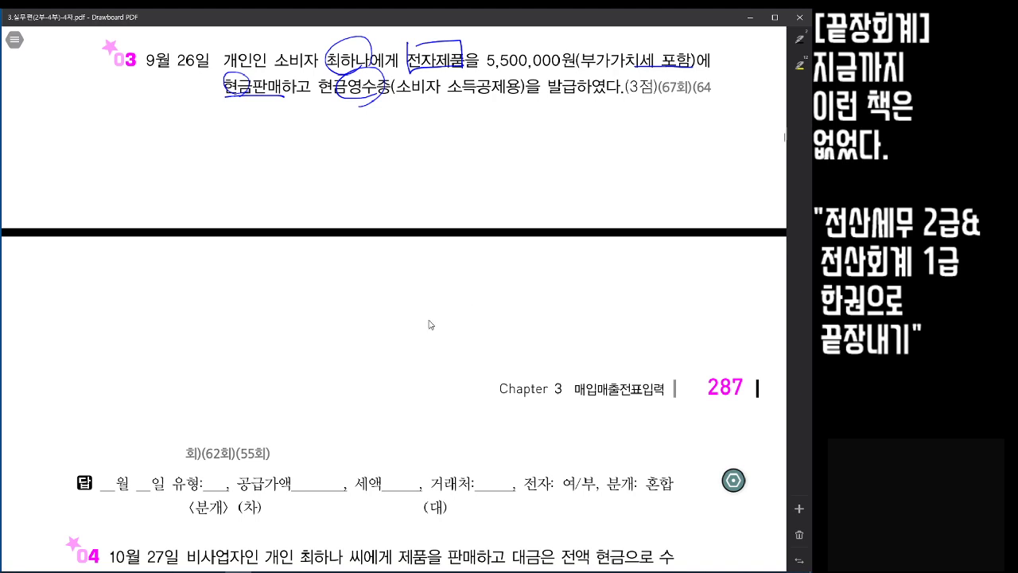
- Switch to the 매입매출전표입력 window and set the entry date to September 26
key(alt+Tab)
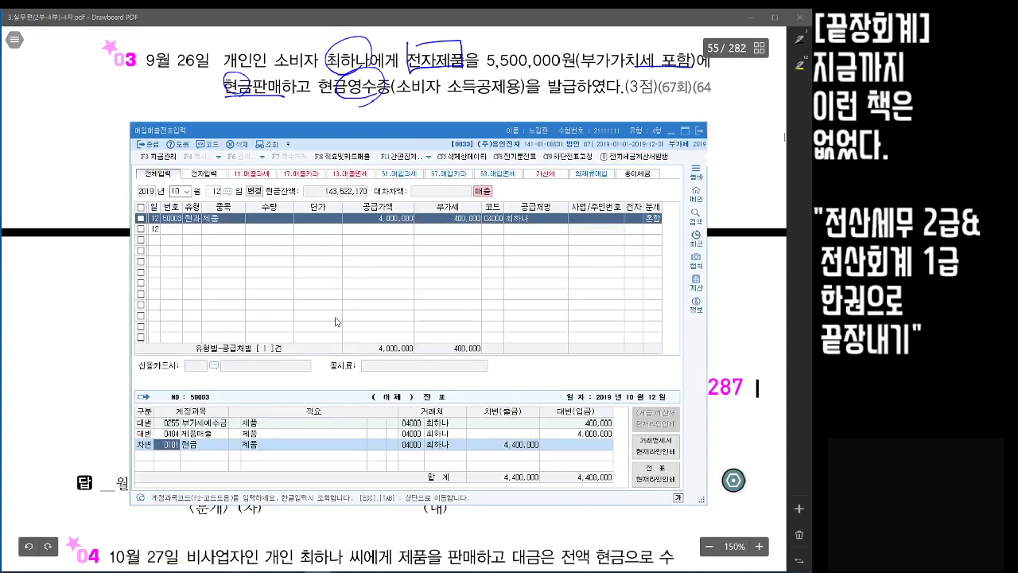
click(177, 192)
text(9)
key(Return)
text(26)
key(Return)
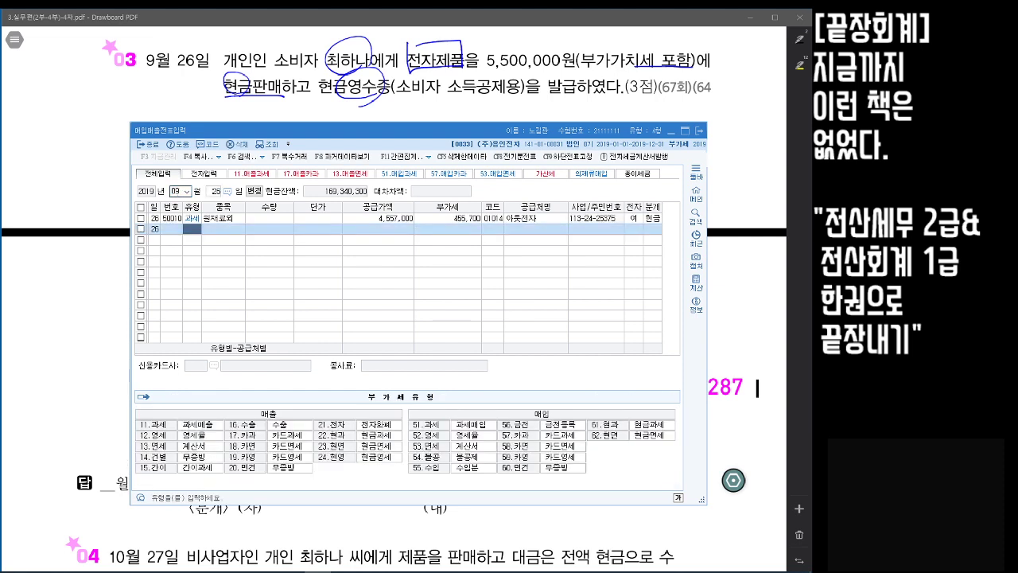
- Enter a 22 현과 sales line for September 26 with item 전자제품 and a VAT-inclusive amount of 5,500,000
text(61)
key(Return)
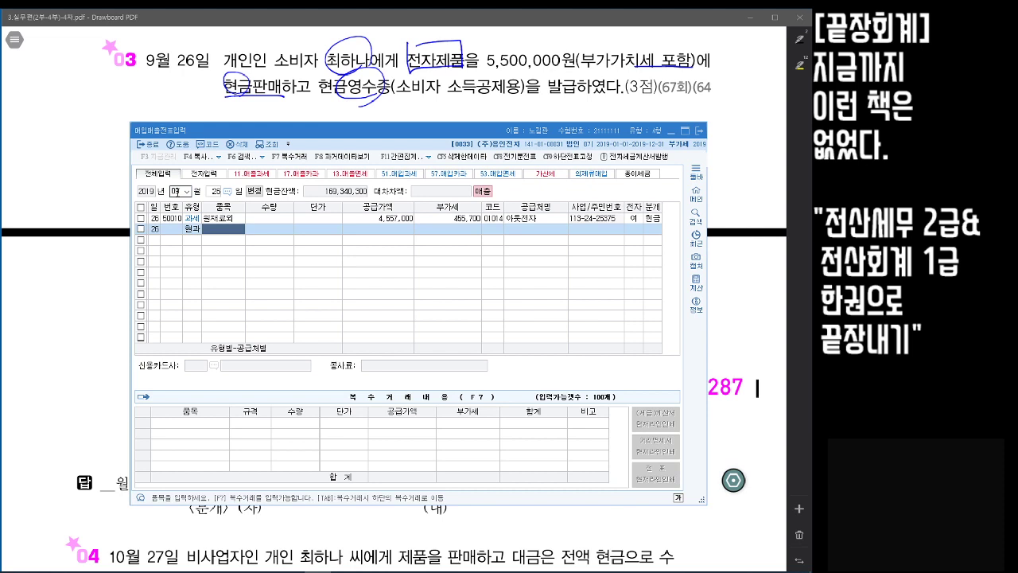
text(전자제품)
key(Return)
key(Return)
key(Return)
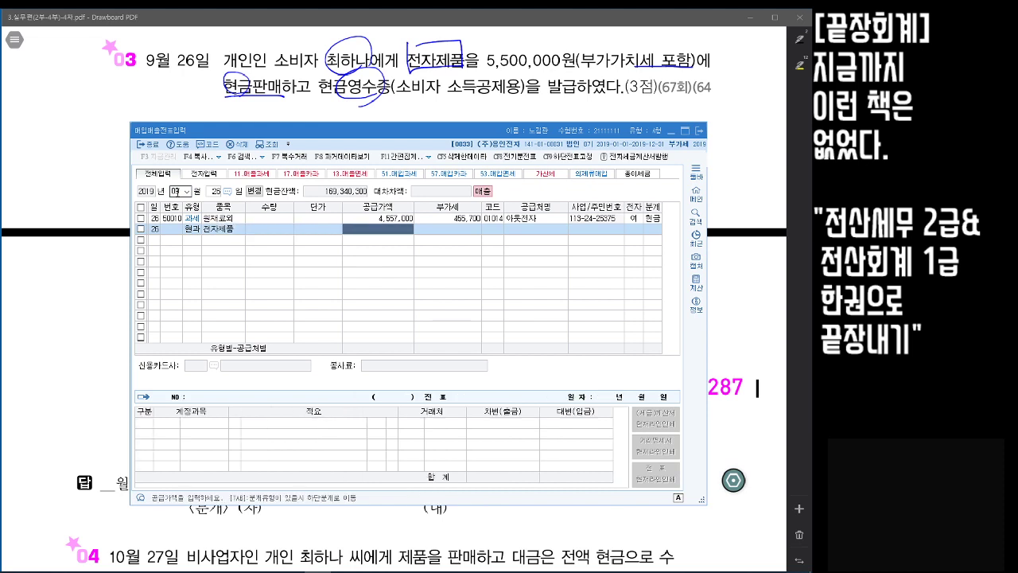
text(5000000)
key(Return)
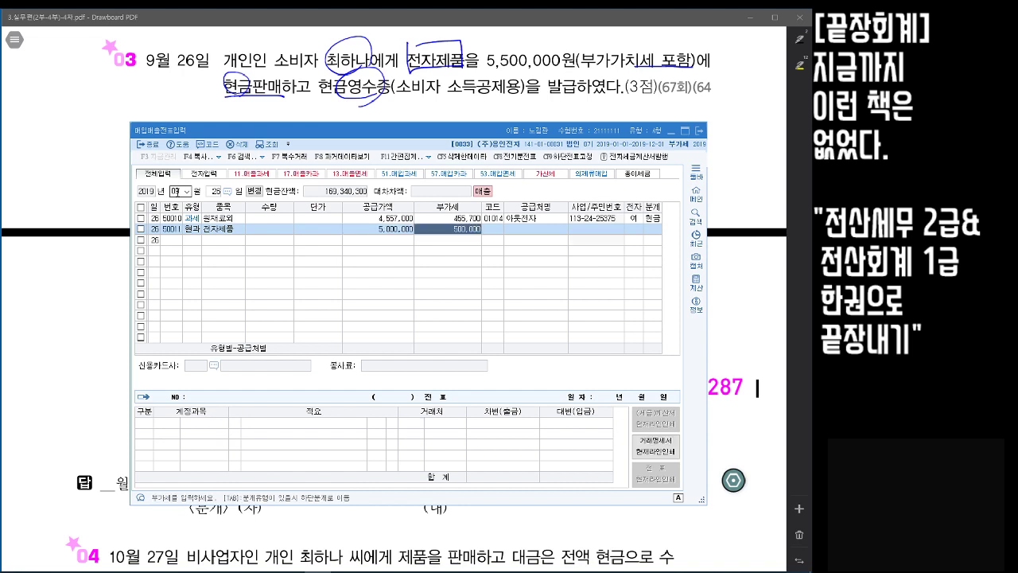
- Assign the individual customer as the September 26 line's trading partner and set its 분개 type to 3 혼합
key(Return)
text(최하나)
key(Return)
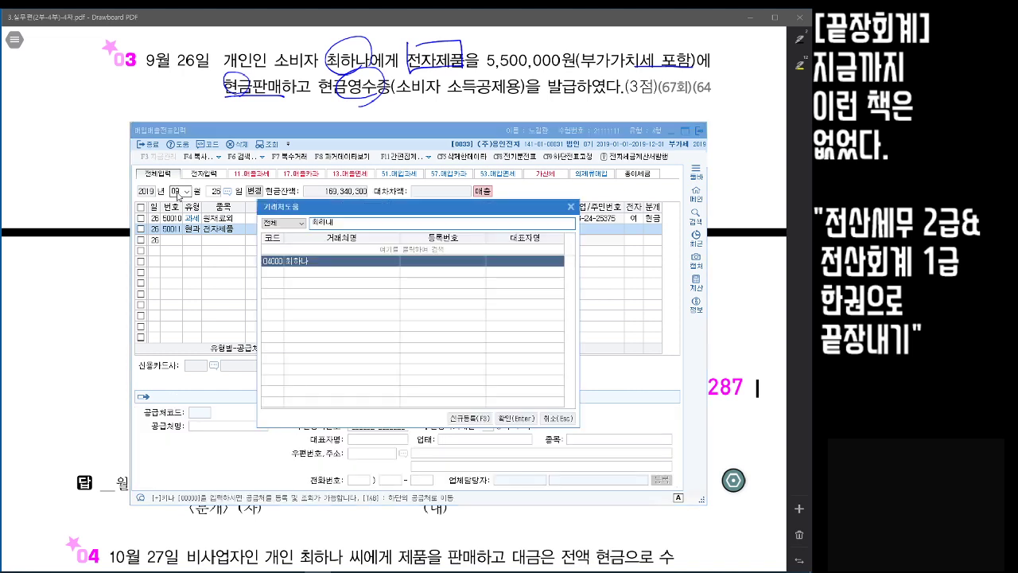
key(Return)
text(3)
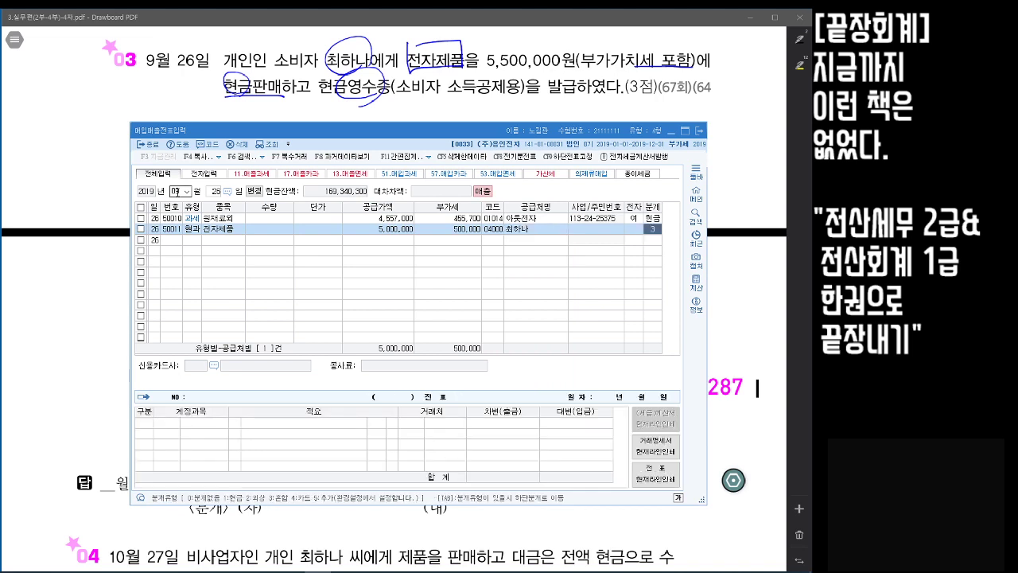
key(Return)
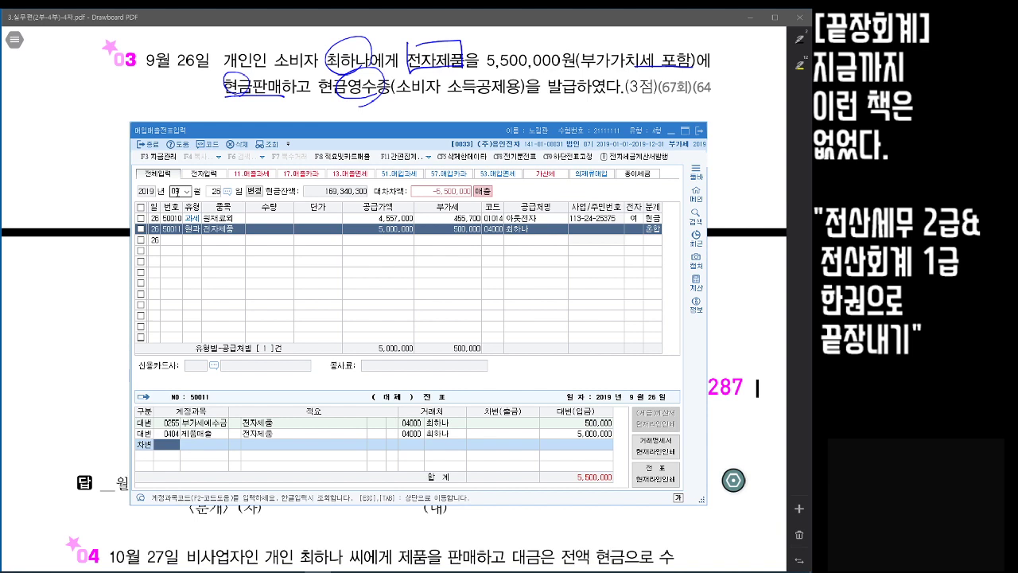
- Complete the September 26 entry's debit line with account 현금 for 5,500,000
text(현금)
key(Return)
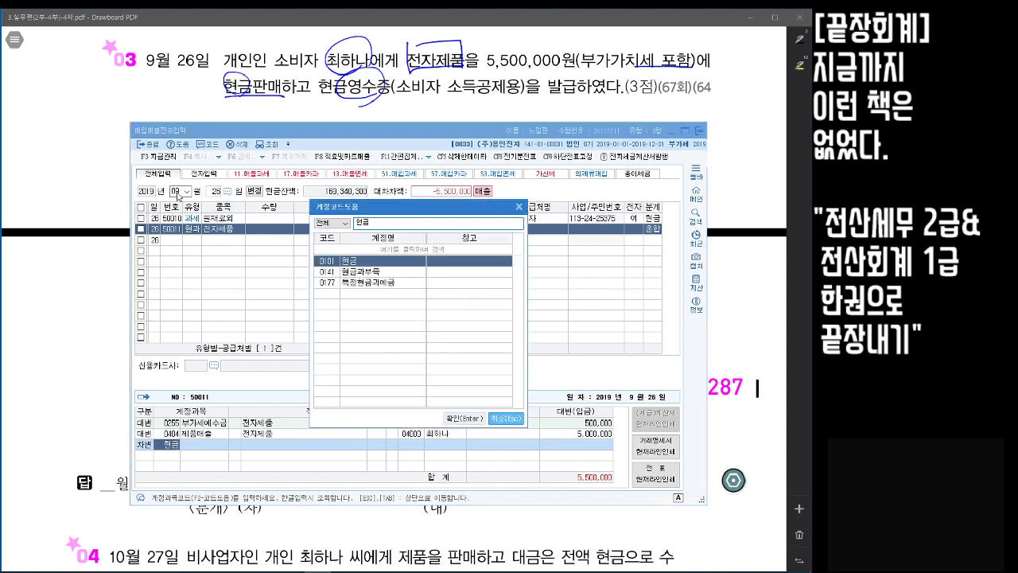
key(Return)
key(Up)
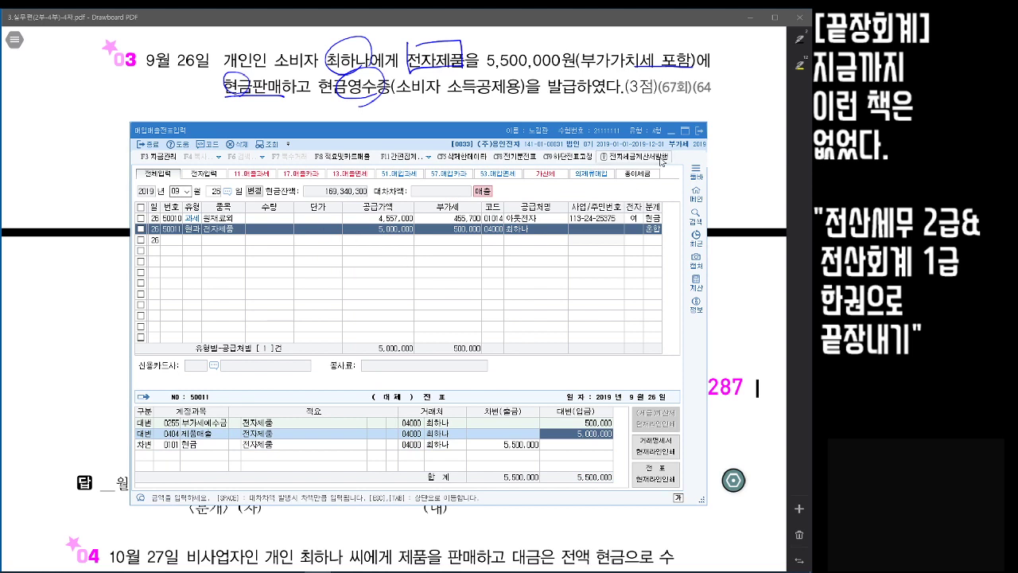
- Return to Drawboard PDF; in problem 04, circle the customer's name, 현금, 현금영수증 and the receipt's three final amounts, box 제품, and underline 판매
click(737, 139)
scroll(547, 209, down, 5)
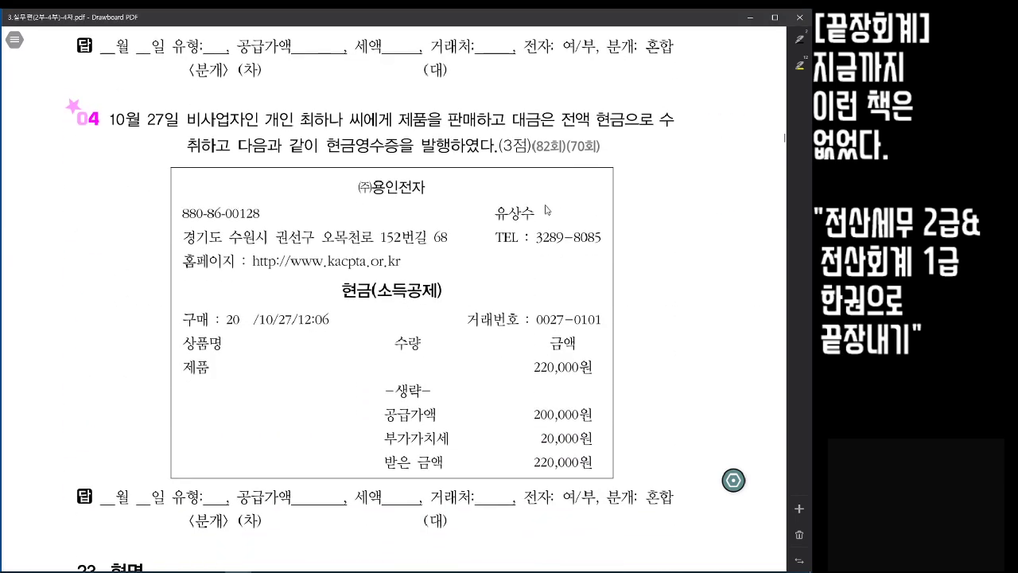
scroll(547, 209, down, 1)
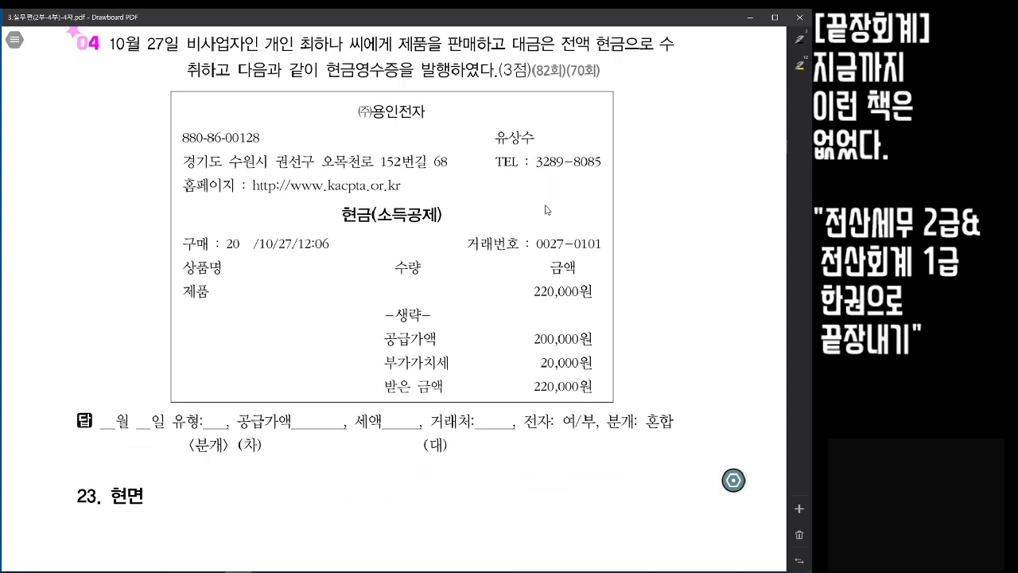
drag(315, 37, 342, 52)
mouse_move(394, 30)
mouse_down()
mouse_move(394, 52)
mouse_move(434, 35)
mouse_move(392, 37)
mouse_up()
drag(451, 57, 480, 57)
drag(600, 32, 593, 53)
drag(380, 59, 350, 88)
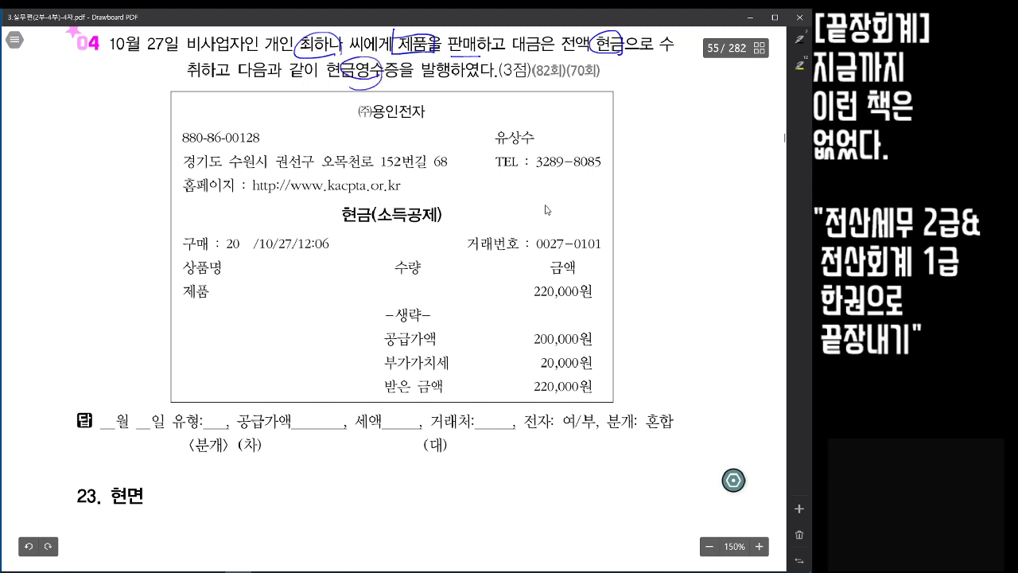
mouse_move(598, 323)
mouse_down()
mouse_move(606, 363)
mouse_move(528, 398)
mouse_move(581, 330)
mouse_move(604, 359)
mouse_up()
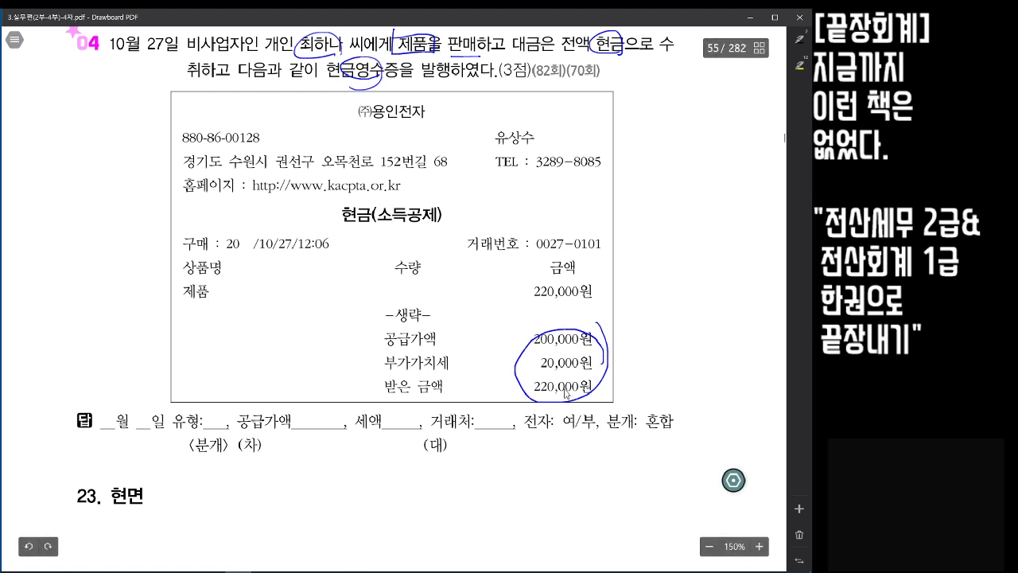
- Switch to the 매입매출전표입력 window and set the entry date to October 27
click(318, 572)
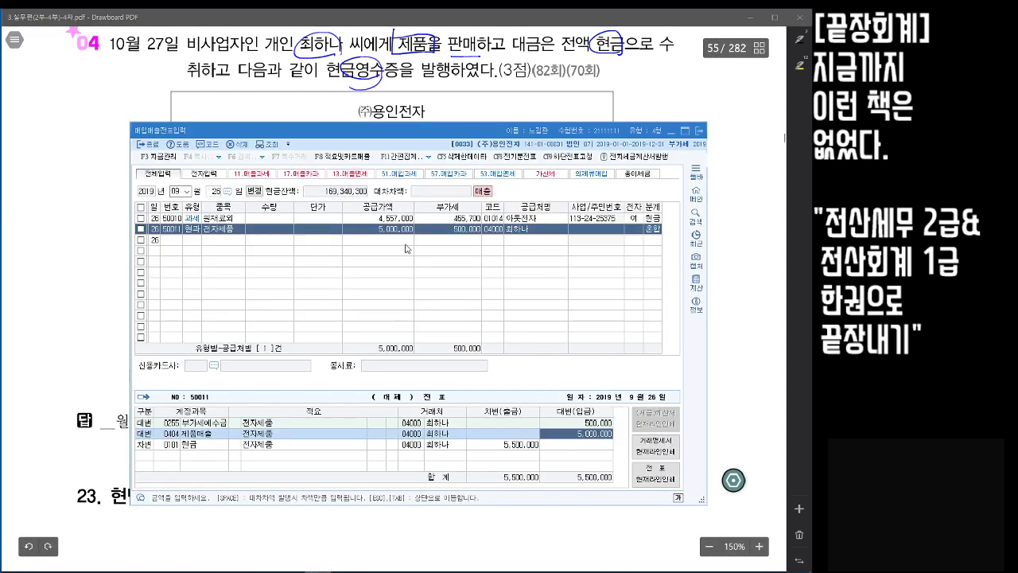
click(176, 191)
text(1027)
key(Return)
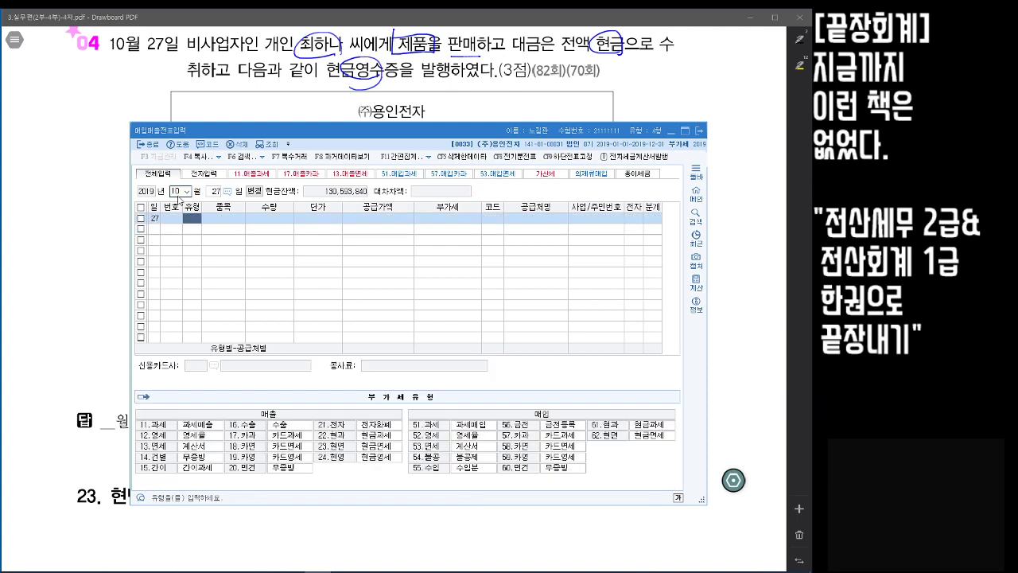
- Set the October 27 line's type to 22 현과 and its item to 제품, leaving quantity and unit price blank
text(61)
key(Return)
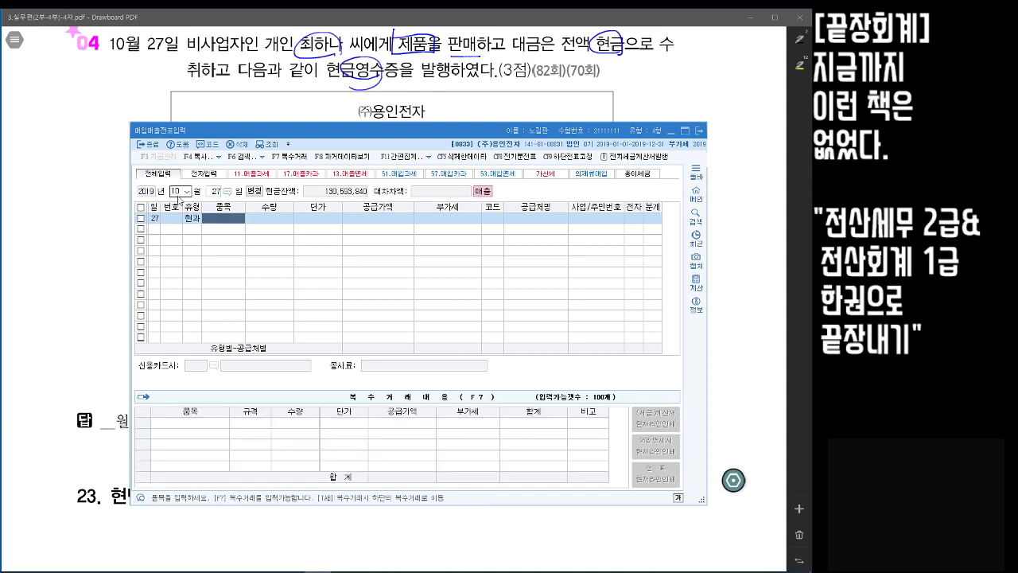
text(제품)
key(Return)
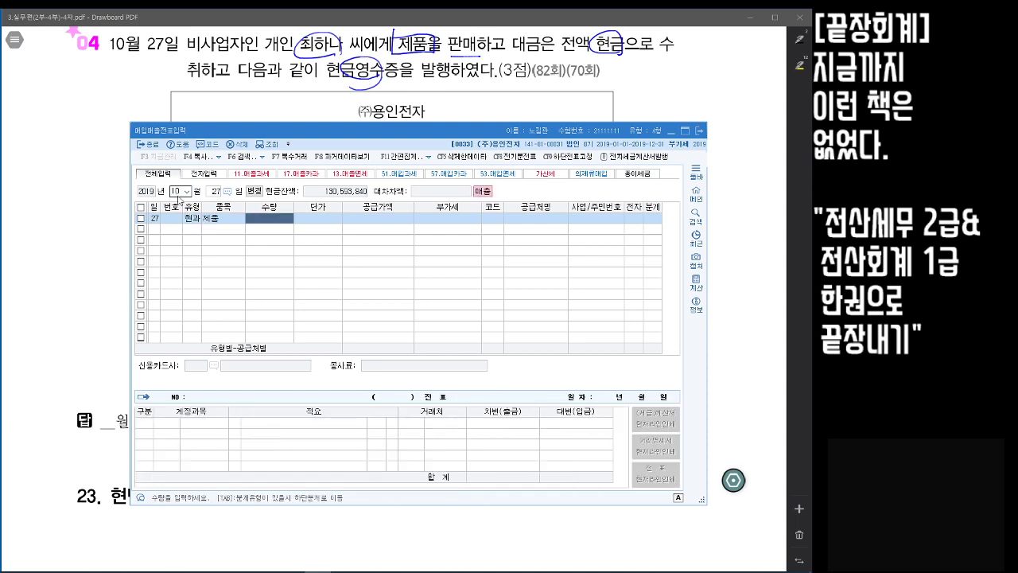
key(Return)
key(Return)
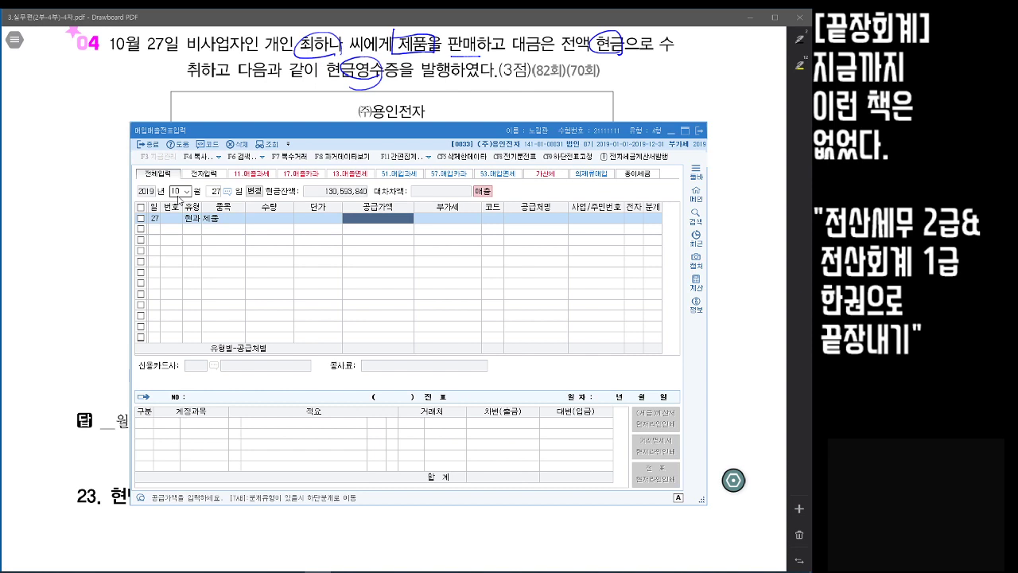
- Check the receipt in the PDF, then return to 매입매출전표입력 and enter the line's supply amount as 200,000
click(714, 103)
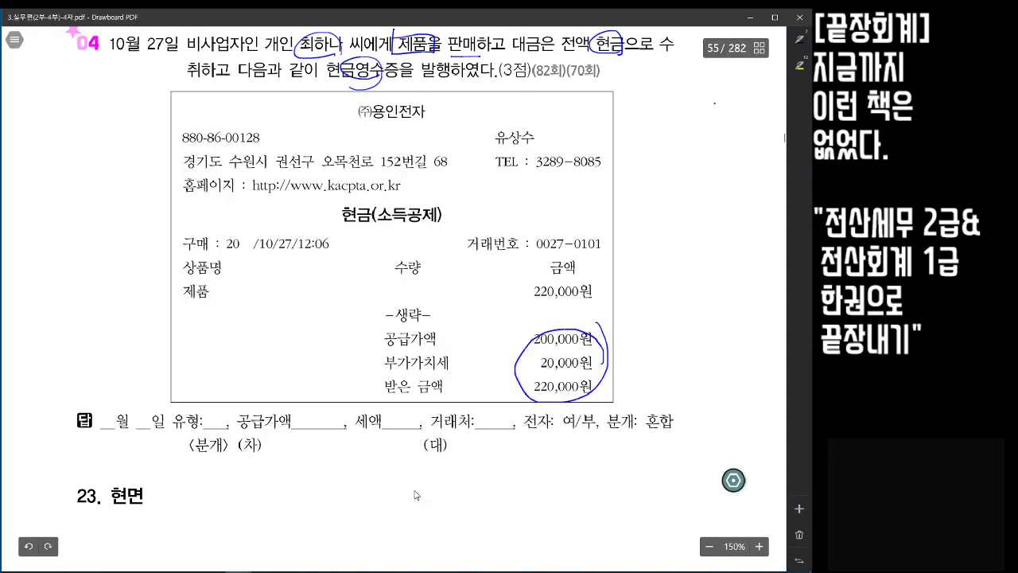
click(333, 567)
text(200,000)
key(Return)
key(Return)
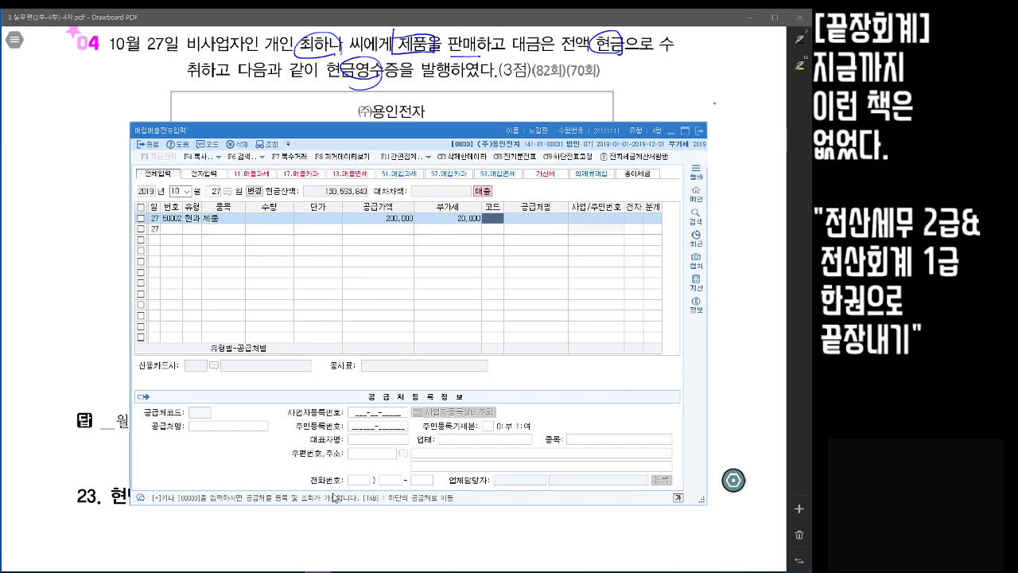
- Assign the individual customer as the October 27 line's trading partner and set its 분개 type to 3 혼합
text(최하나)
key(Return)
key(Return)
key(Return)
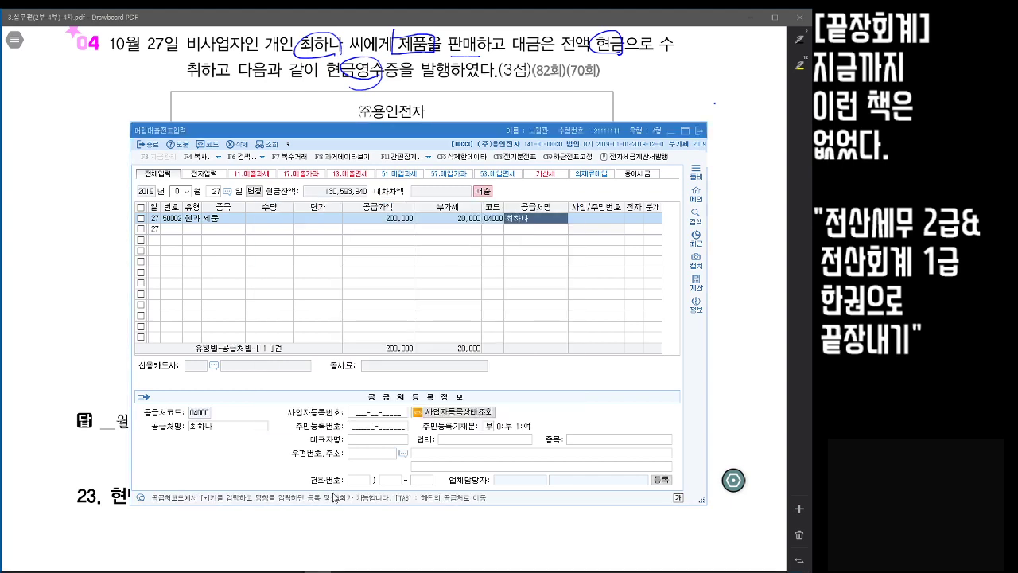
key(Return)
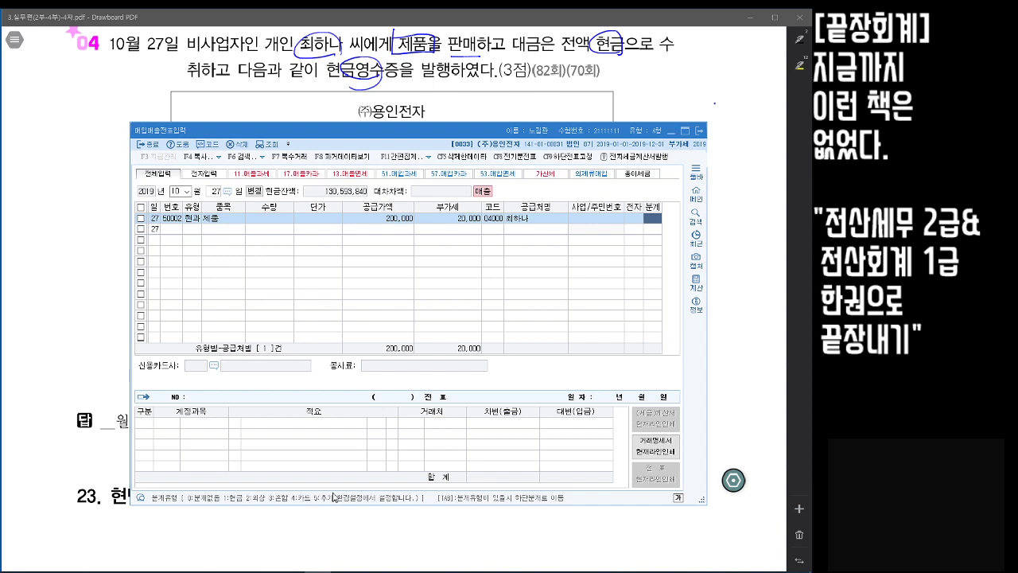
key(3)
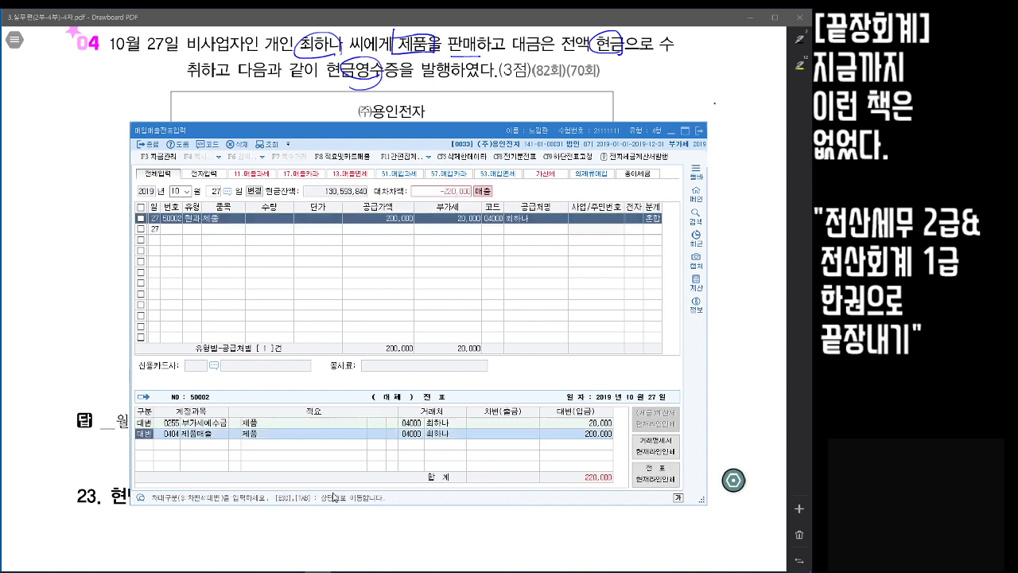
- Change the October 27 line's 분개 type to 1 현금
click(656, 222)
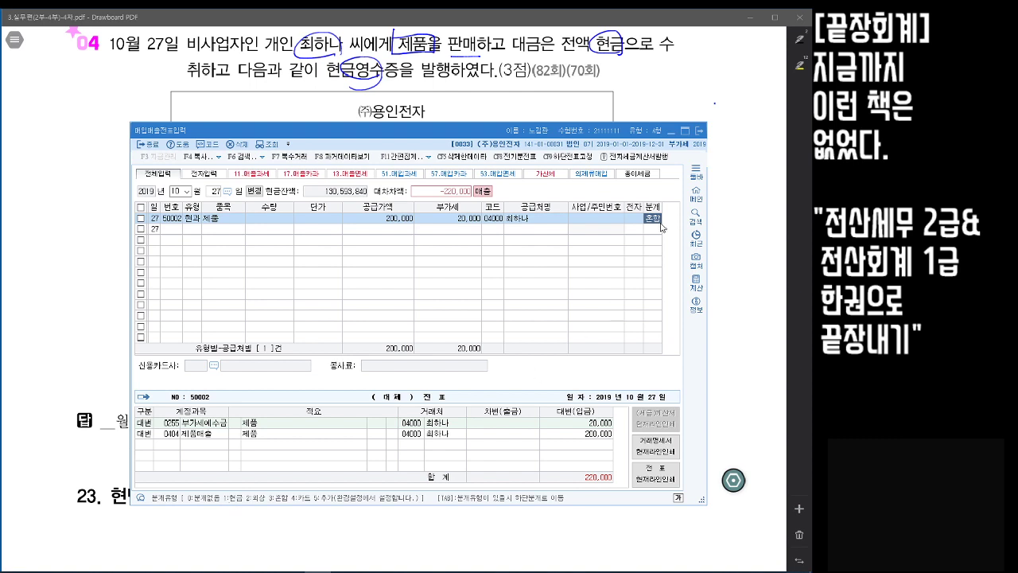
text(1)
key(Return)
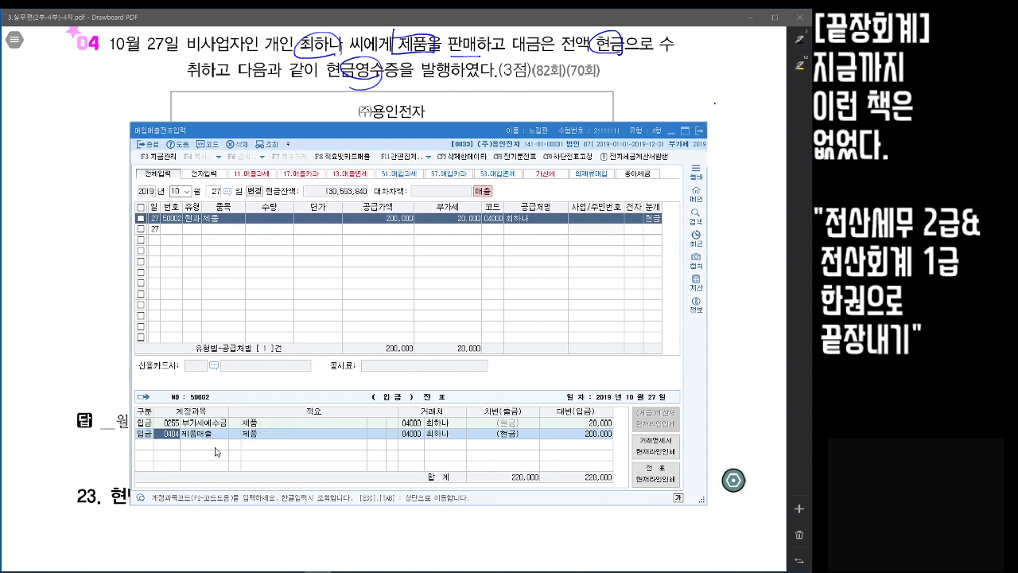
- Examine the debit-side cash entries on the 부가세예수금 and 제품매출 rows of the 입금 voucher
click(202, 426)
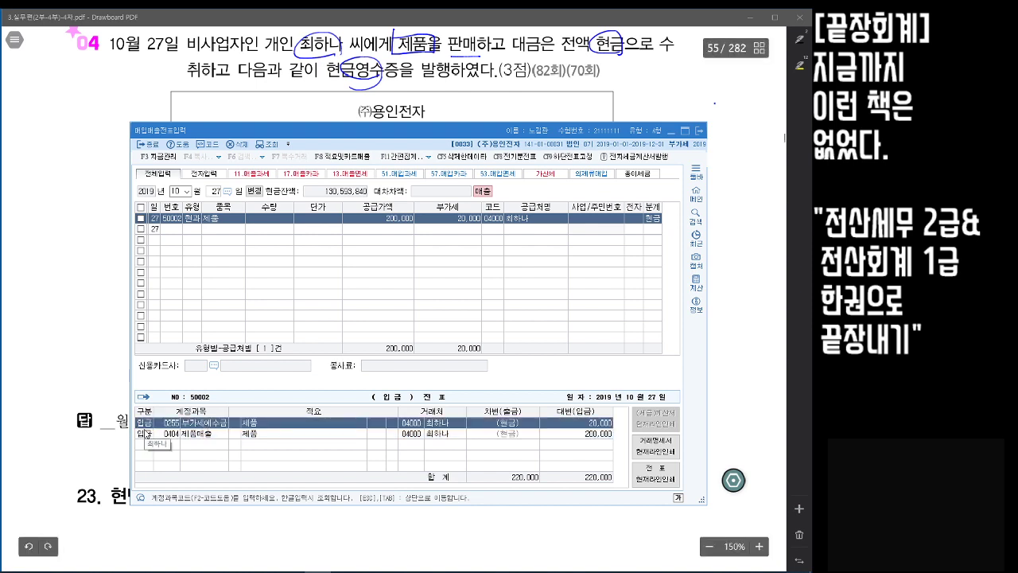
click(515, 432)
click(515, 424)
click(516, 434)
click(516, 425)
click(513, 435)
click(514, 424)
click(513, 435)
click(513, 426)
click(510, 435)
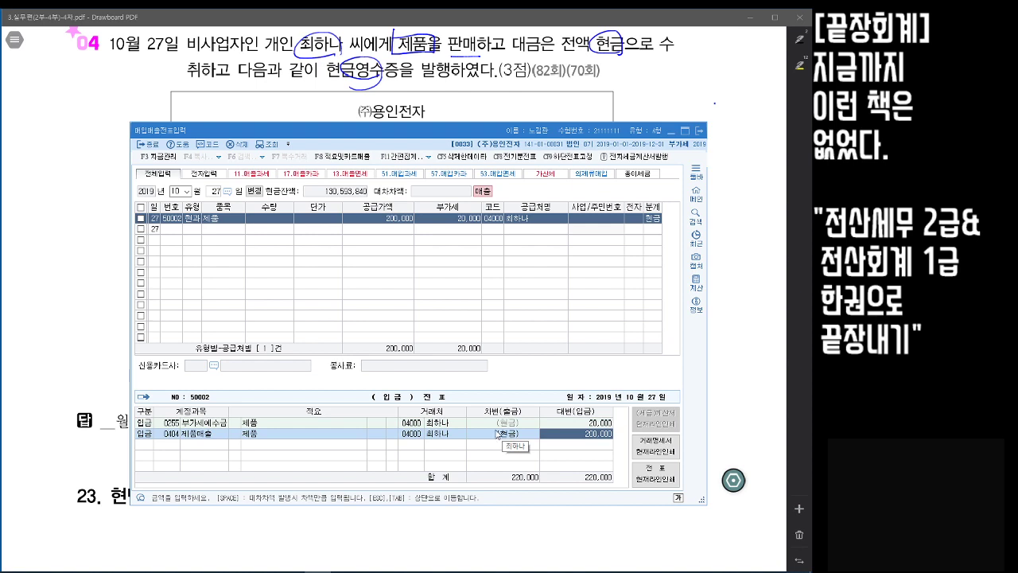
- Set the October 27 line's 분개 type back to 3 혼합
click(653, 221)
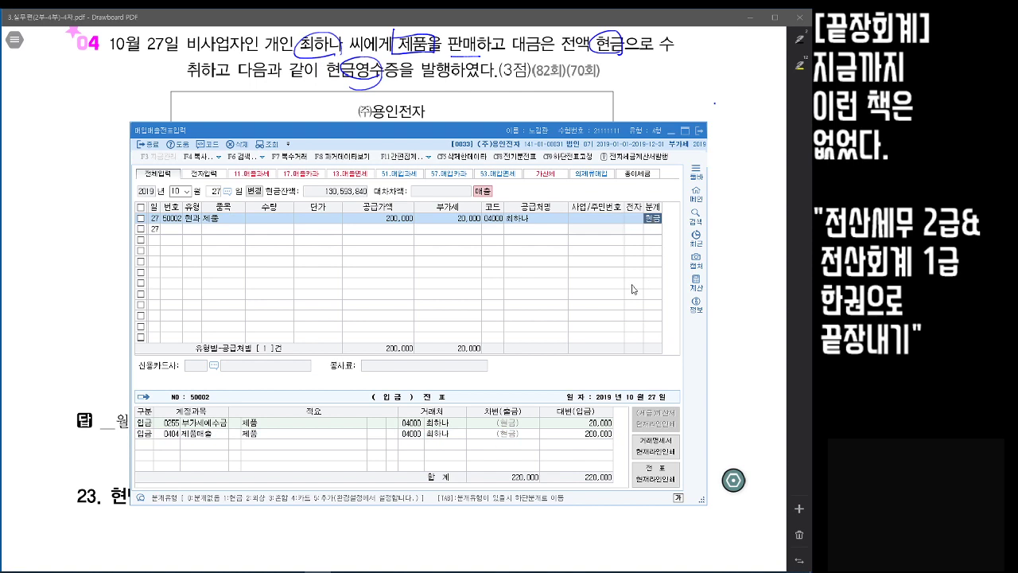
text(3)
key(Return)
- Add a debit line to the October 27 voucher with account 0101 현금 for 220,000
text(3)
key(Return)
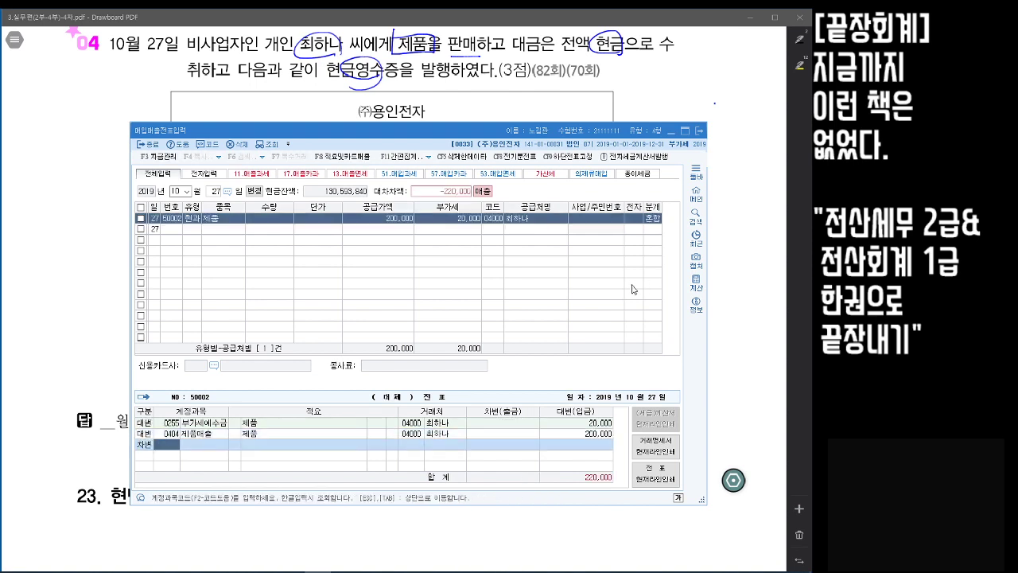
text(현금)
key(Return)
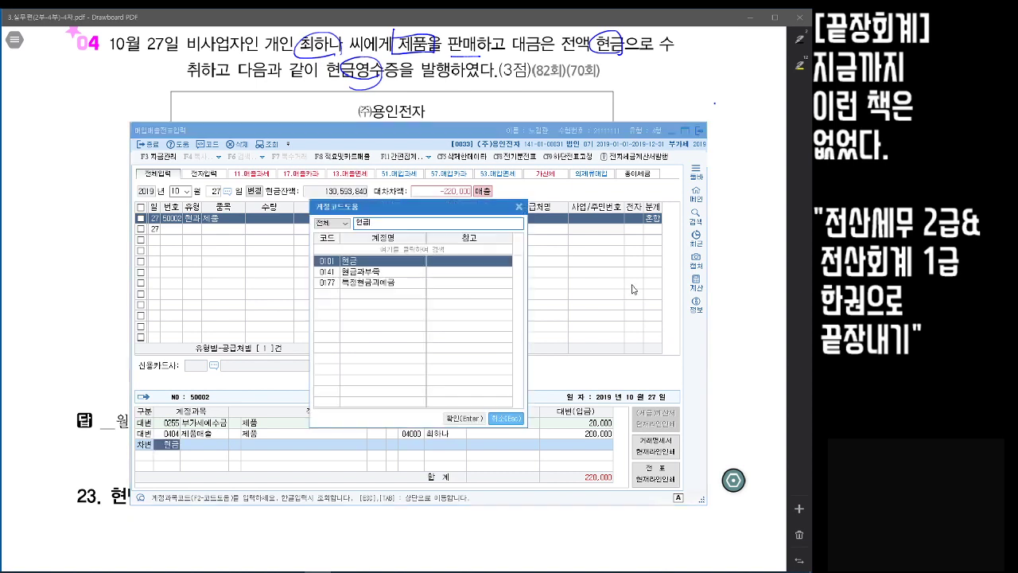
key(Return)
key(Up)
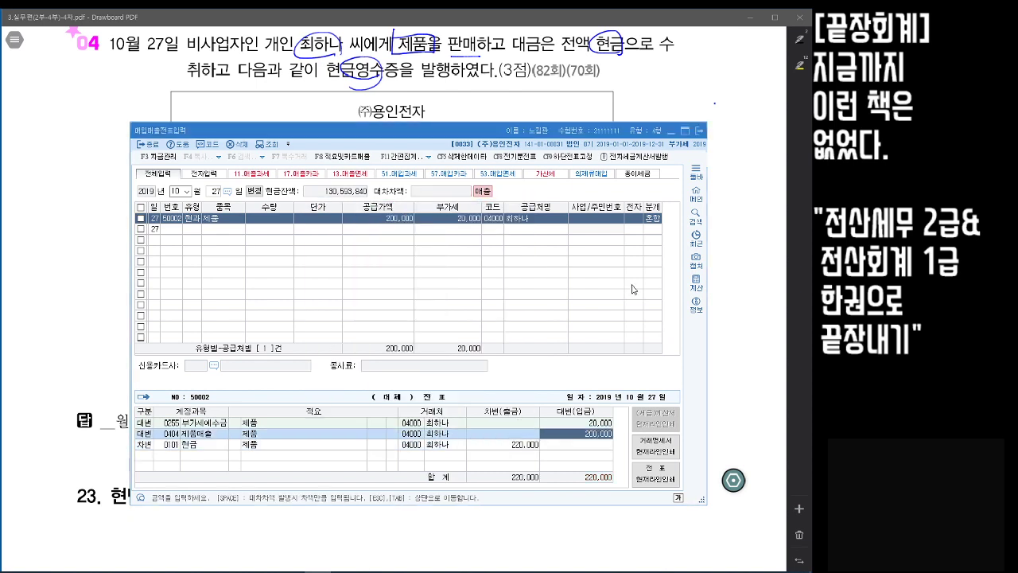